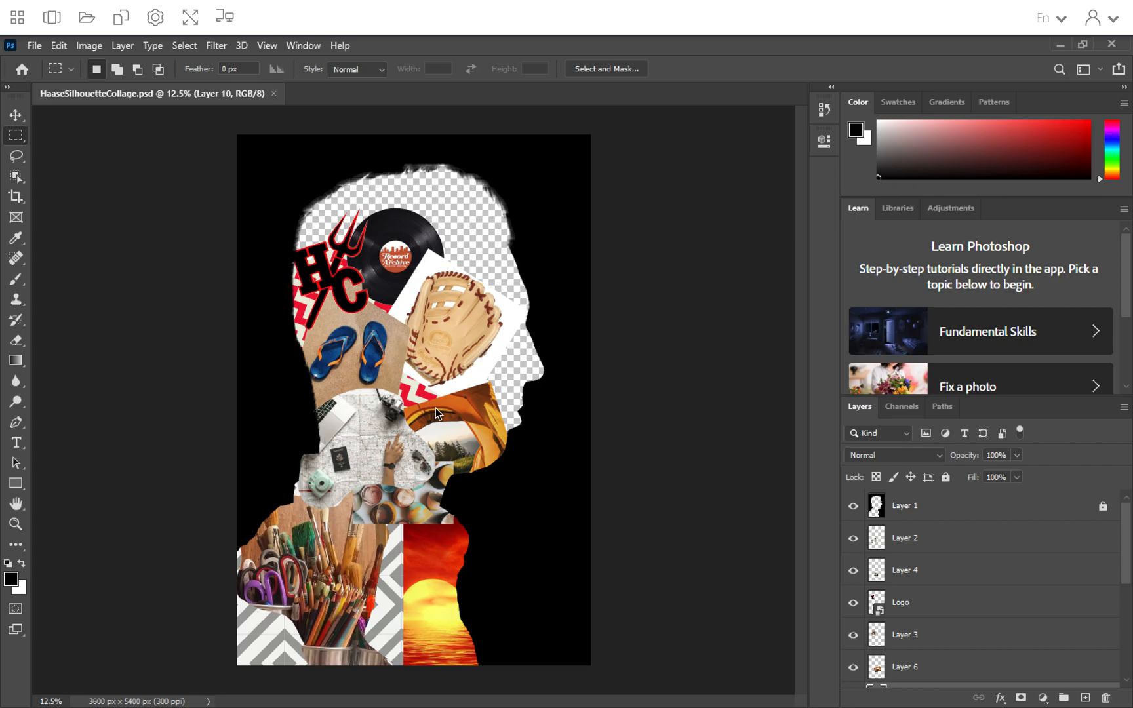
Step: Move the baseball glove picture up and slightly left so it overlaps the record, and clear any selection
left_click_drag(450, 351, 468, 355)
left_click(15, 115)
left_click_drag(476, 326, 471, 292)
key("ctrl+d")
key("ctrl+plus")
key("ctrl+plus")
scroll(468, 325, "up", 8)
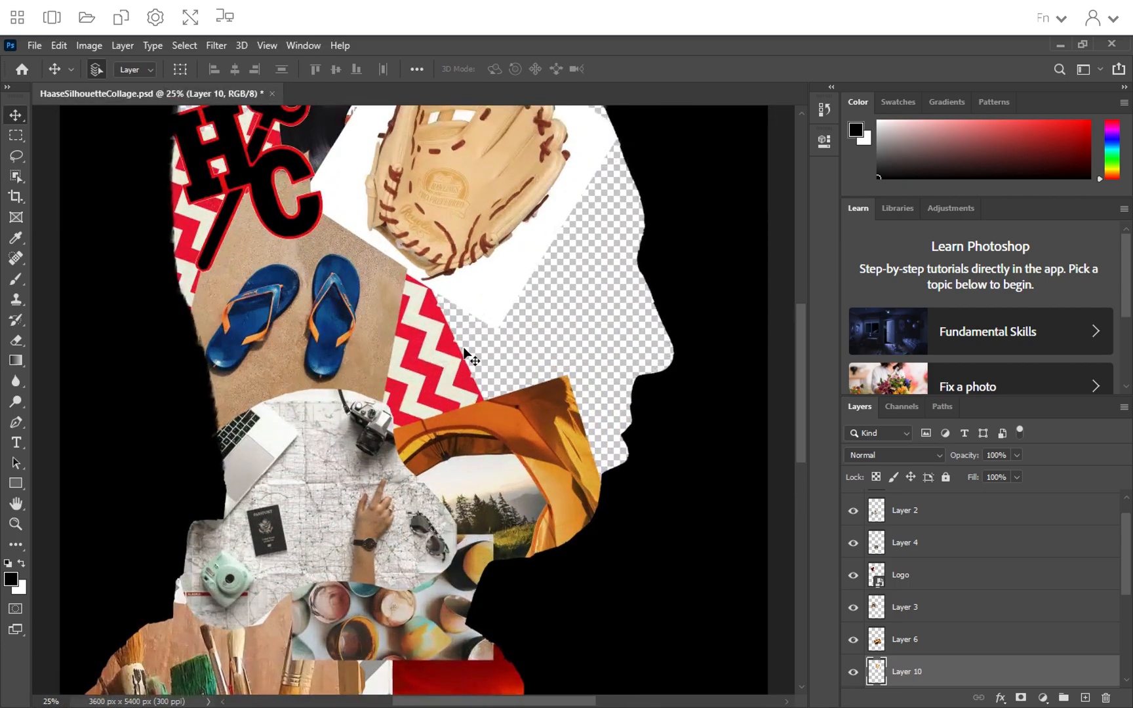
scroll(464, 350, "down", 3)
scroll(464, 351, "left", 5)
scroll(465, 350, "right", 8)
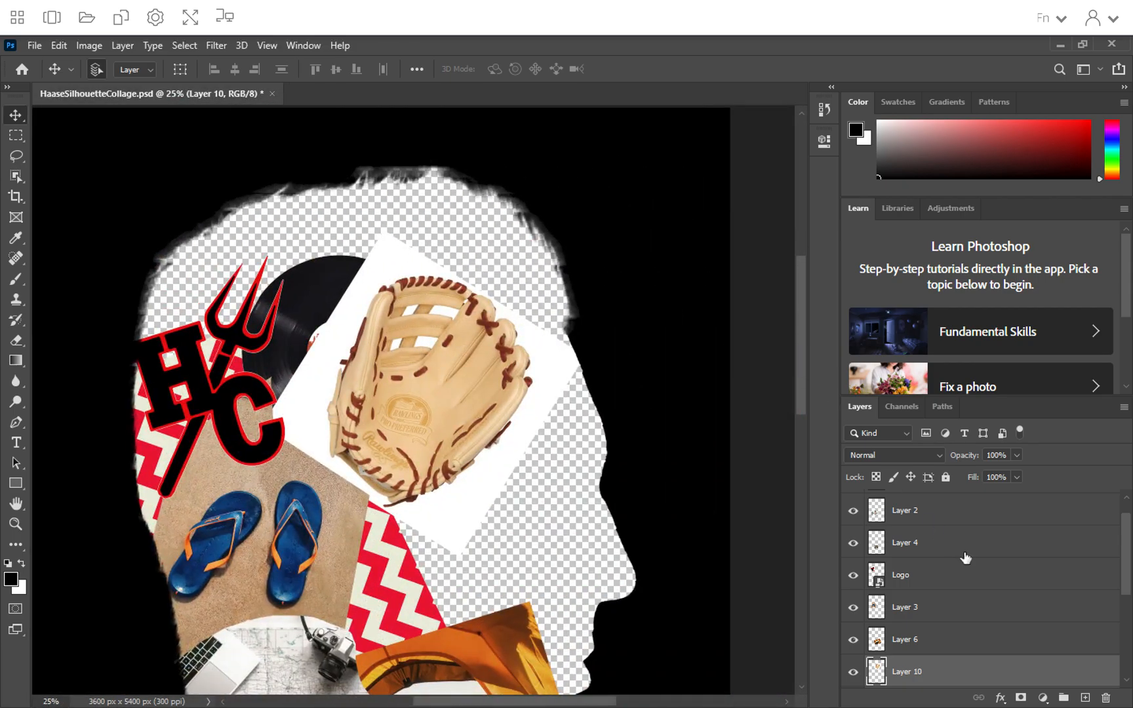
Step: Select the glove as the subject on Layer 10 with the Quick Selection tool and copy it onto a new layer
left_click(853, 672)
left_click(853, 672)
left_click(16, 176)
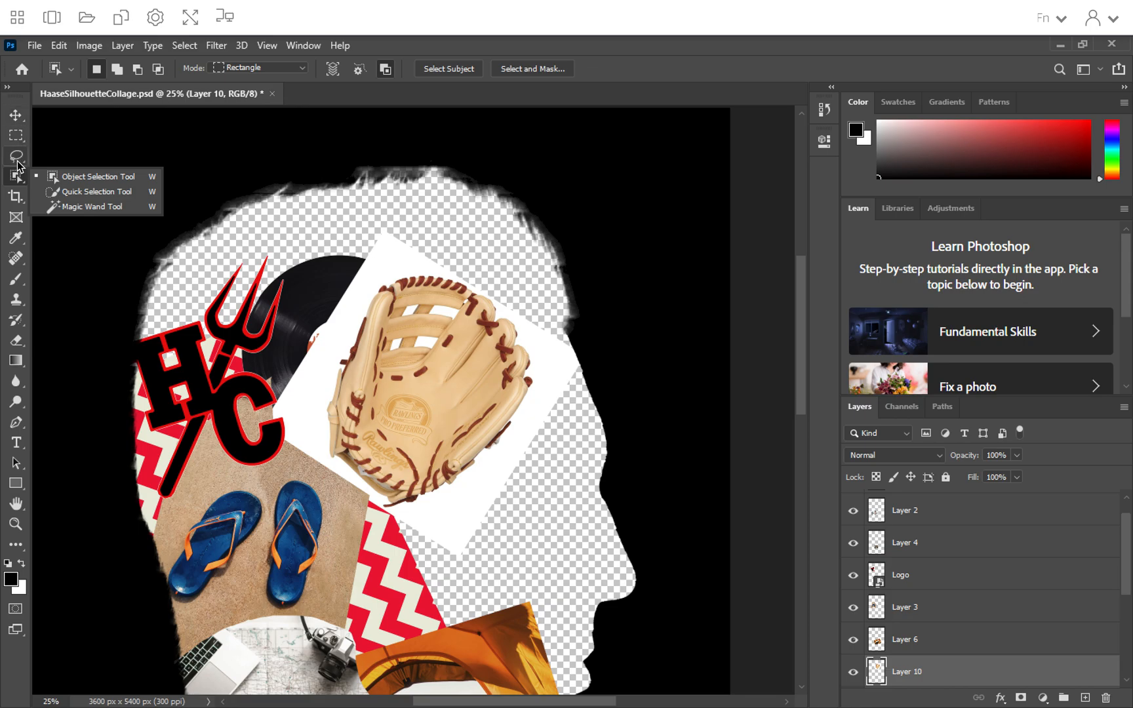
left_click(71, 192)
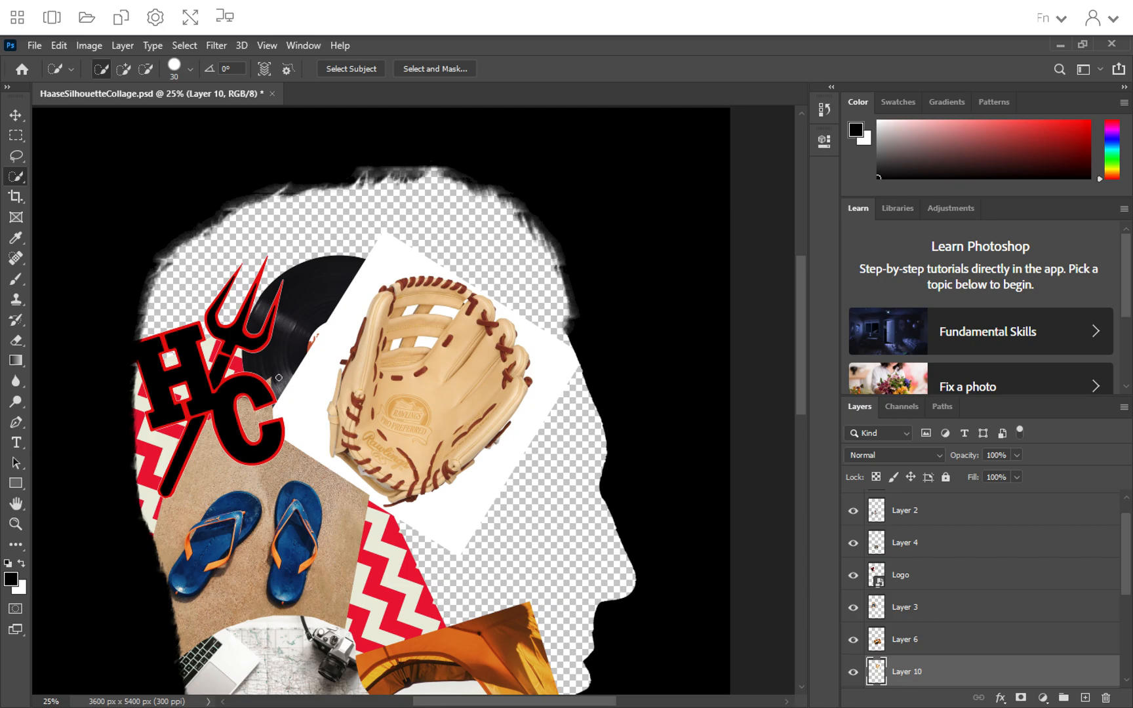
left_click(351, 68)
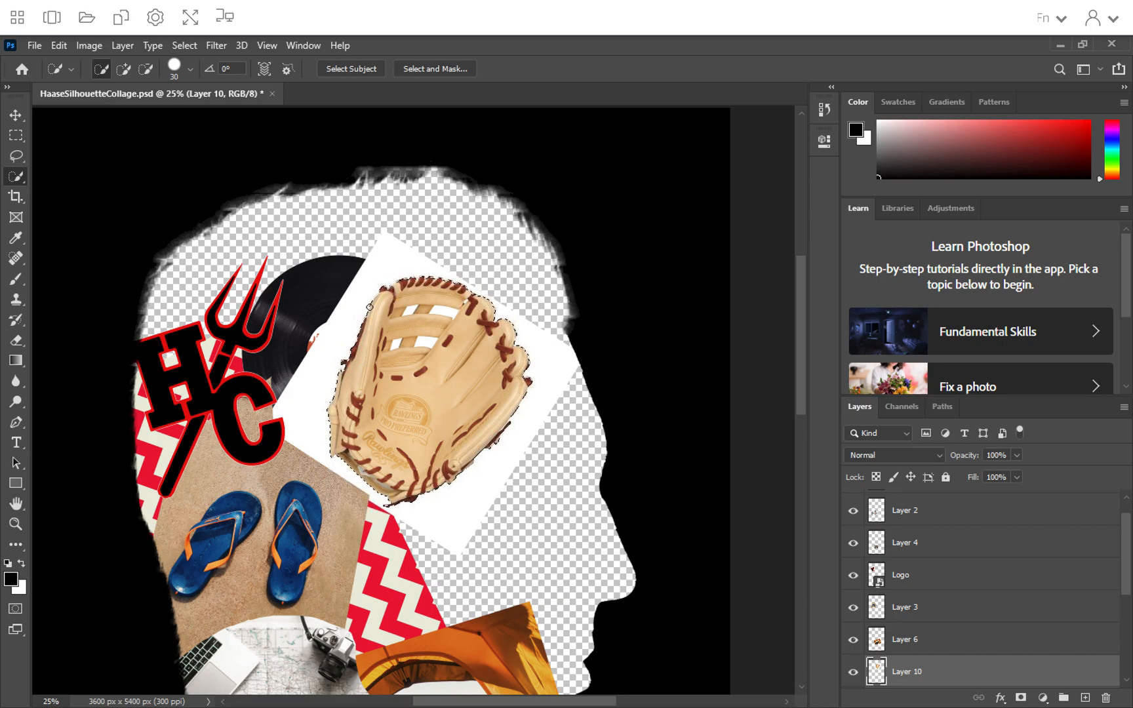
key("ctrl+j")
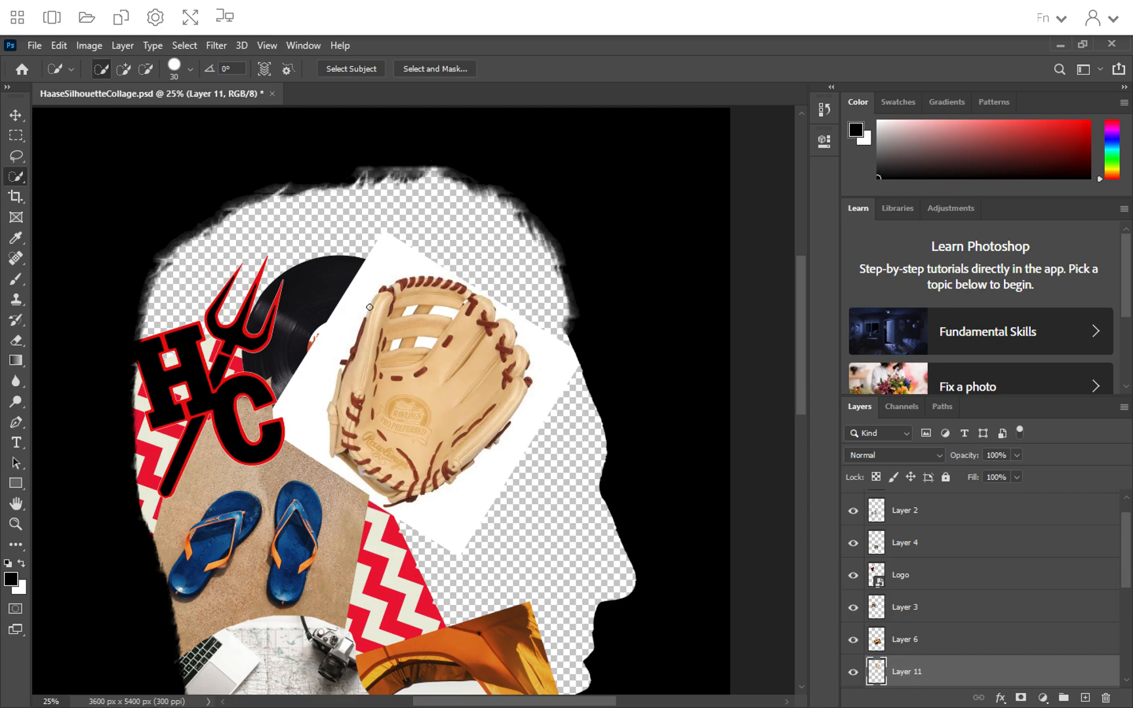
Step: Delete Layer 10, which holds the original glove picture with its white background
scroll(910, 669, "down", 3)
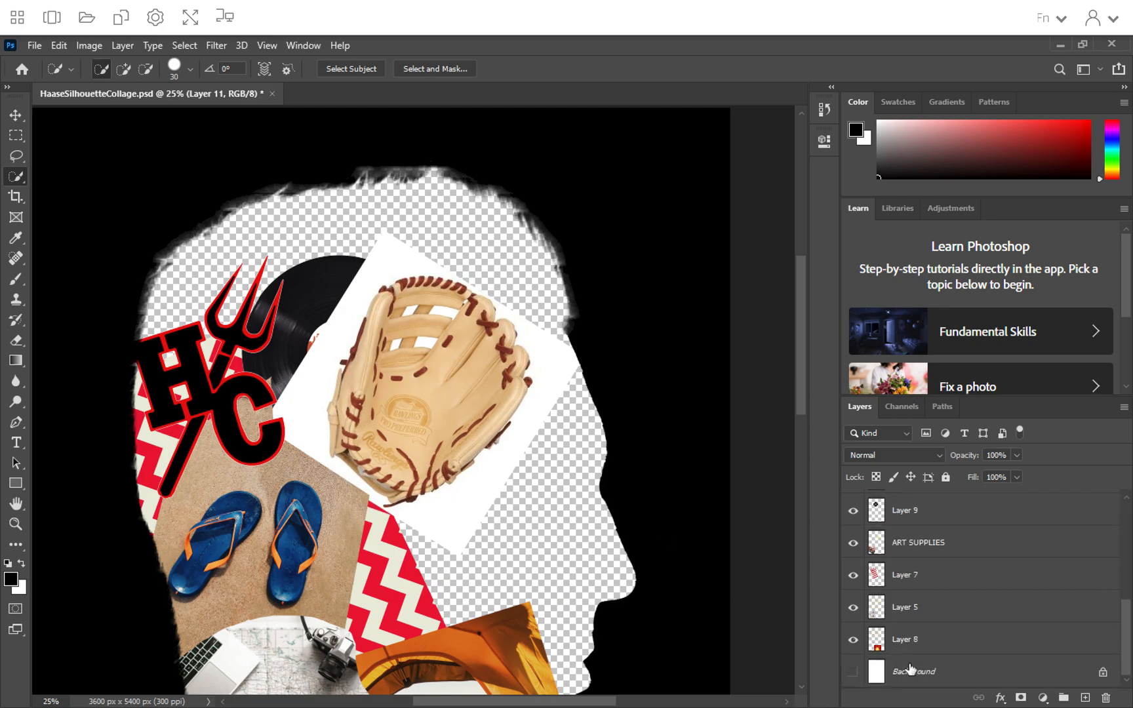
scroll(910, 669, "up", 2)
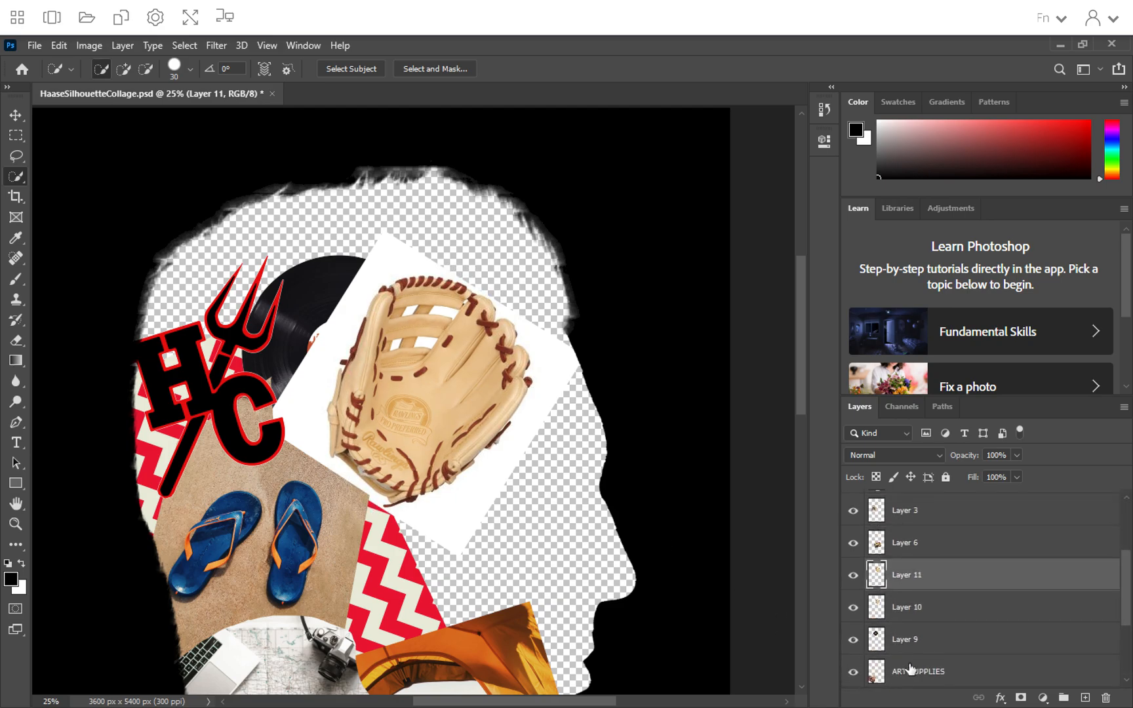
left_click(889, 608)
key("Delete")
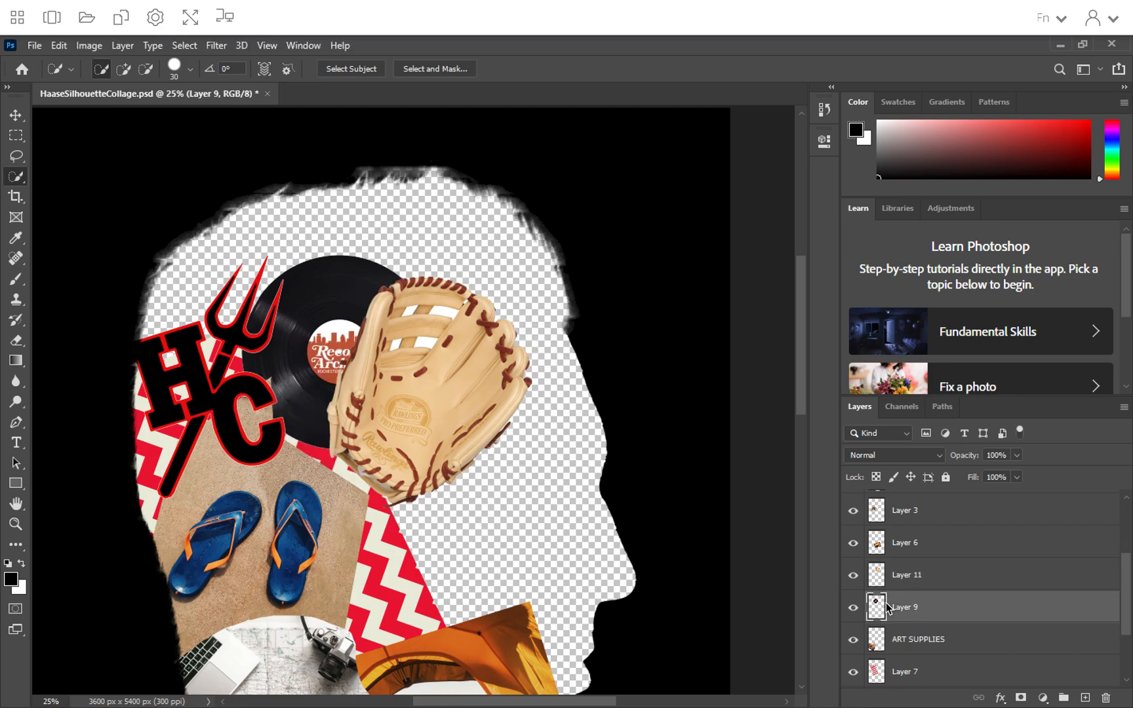
Step: Move the glove cutout down below the record's label, beside the flip-flops picture
key("v")
mouse_move(432, 377)
left_mouse_down()
mouse_move(474, 396)
mouse_move(485, 371)
mouse_move(379, 446)
mouse_move(379, 464)
left_mouse_up()
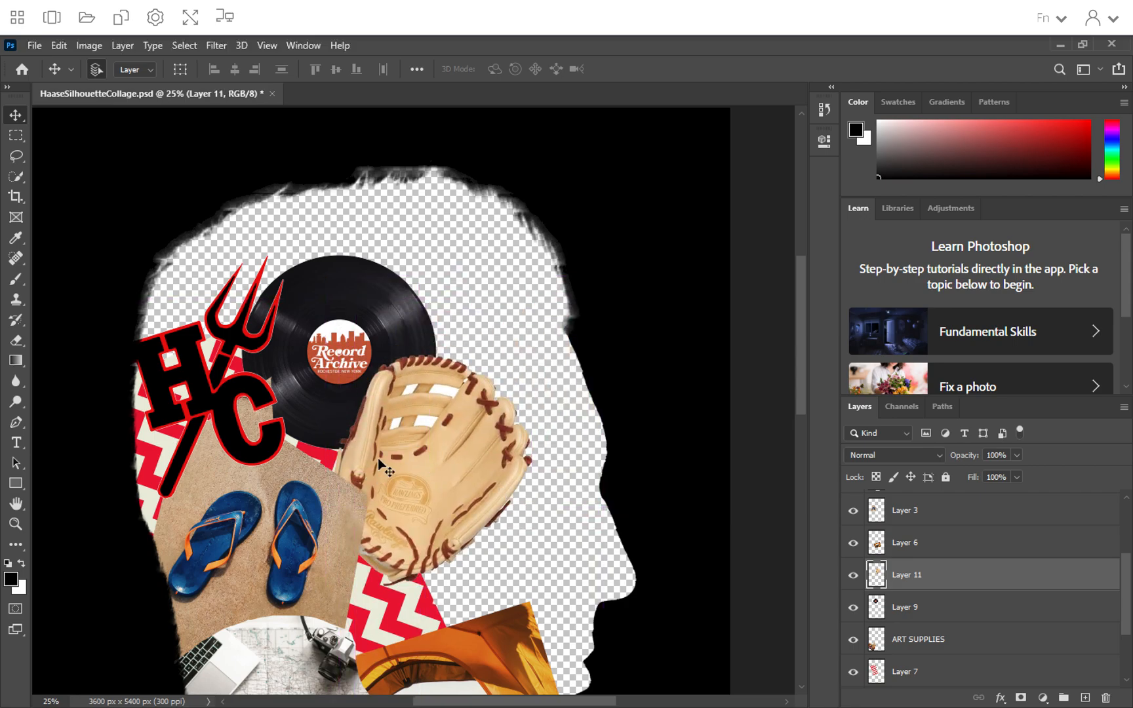
mouse_move(422, 430)
left_mouse_down()
mouse_move(465, 445)
mouse_move(421, 441)
left_mouse_up()
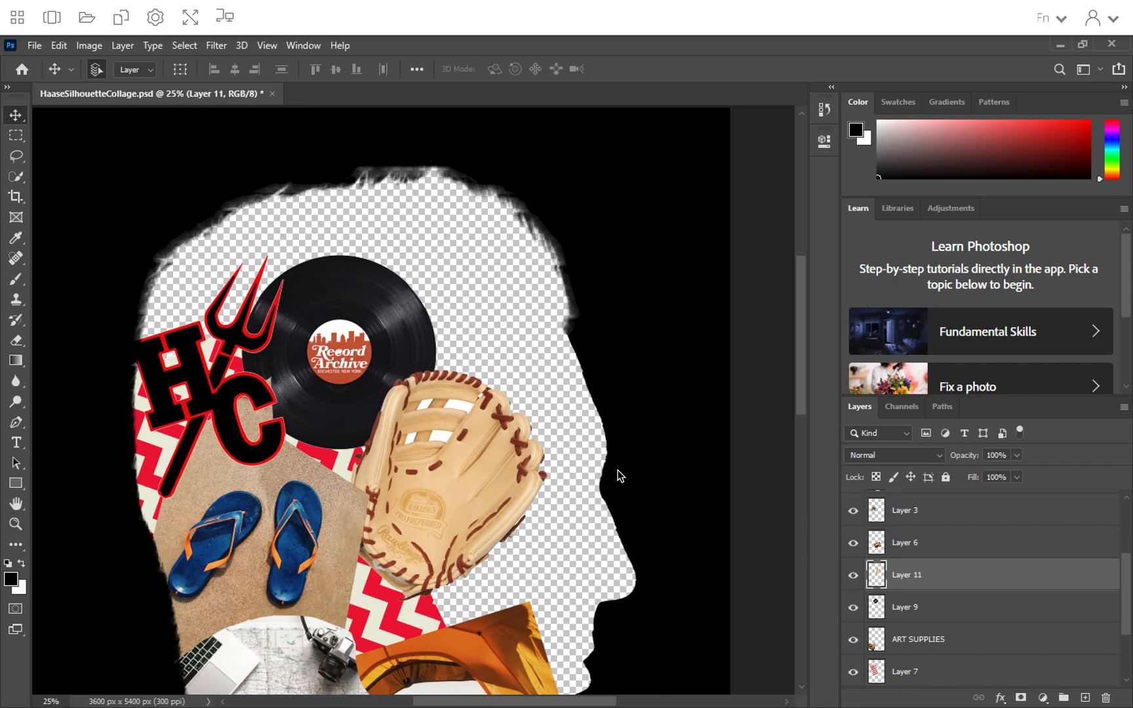
Step: Examine the whole collage at 16.67% zoom, from the head down to the shoulders
scroll(615, 488, "down", 1)
scroll(610, 425, "down", 4)
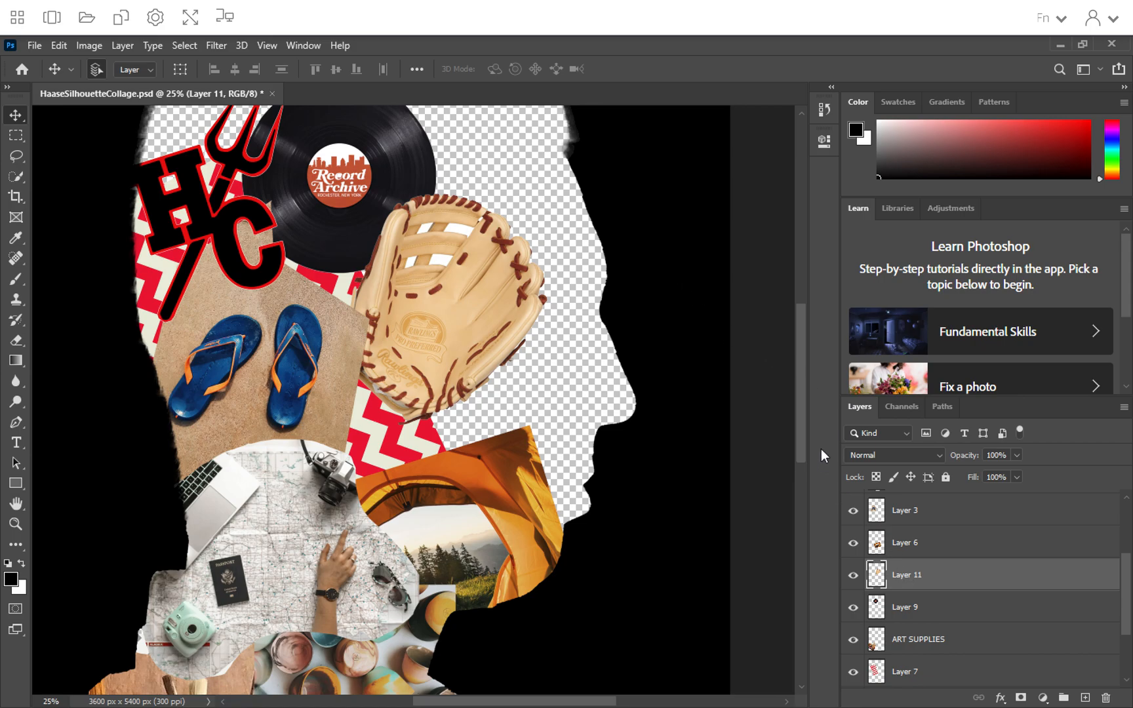
key("ctrl+minus")
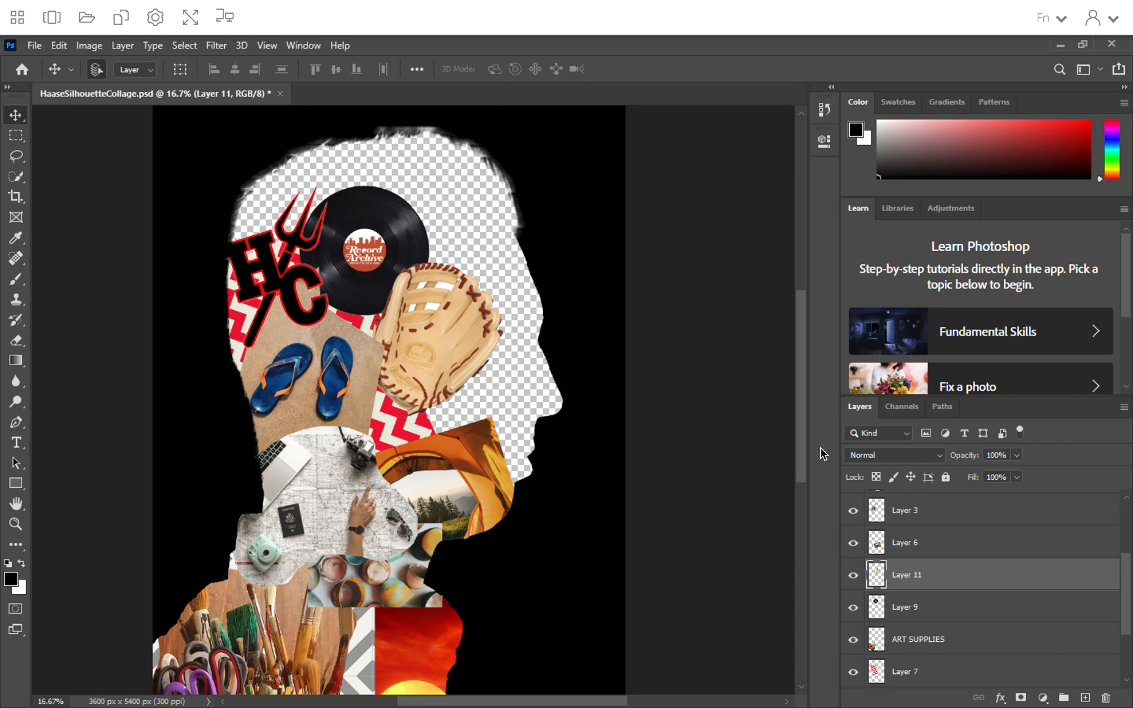
scroll(589, 418, "down", 5)
scroll(590, 418, "right", 7)
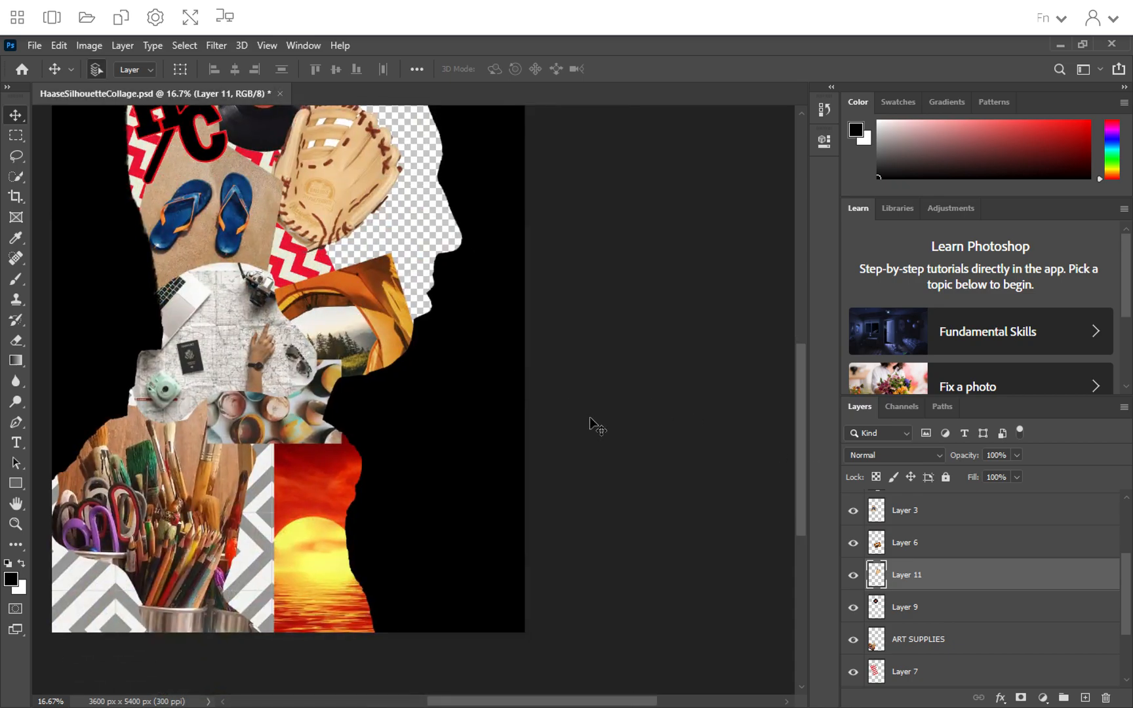
scroll(590, 418, "up", 5)
scroll(589, 420, "left", 4)
scroll(590, 420, "up", 7)
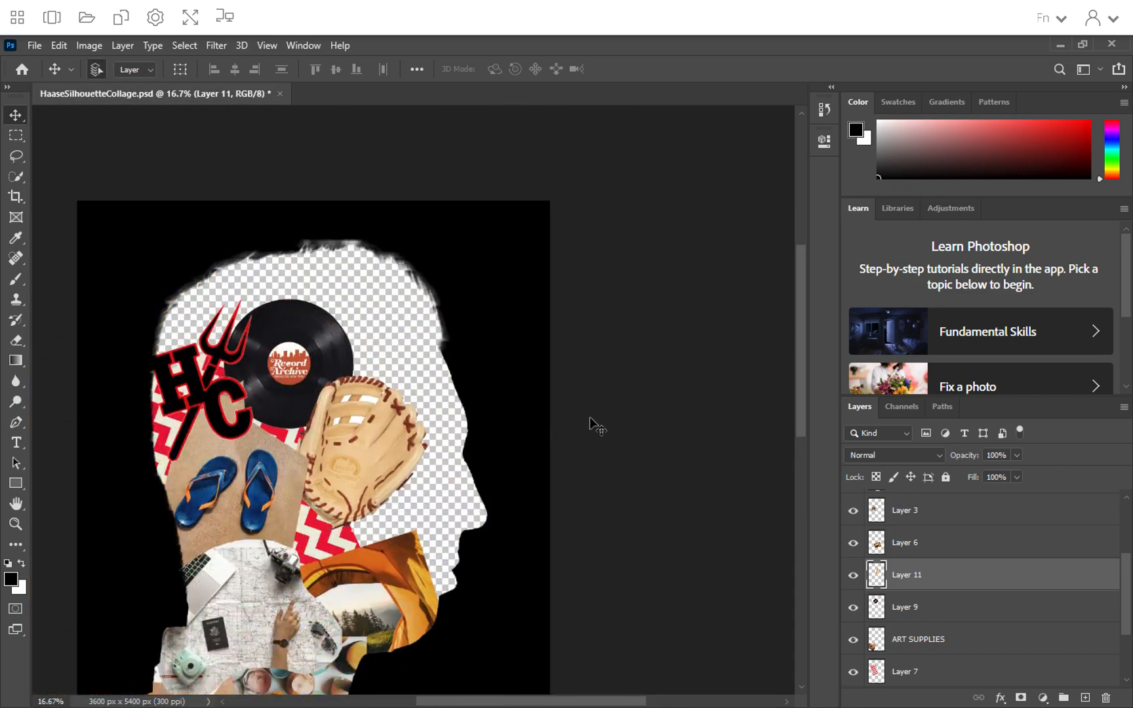
scroll(589, 416, "down", 8)
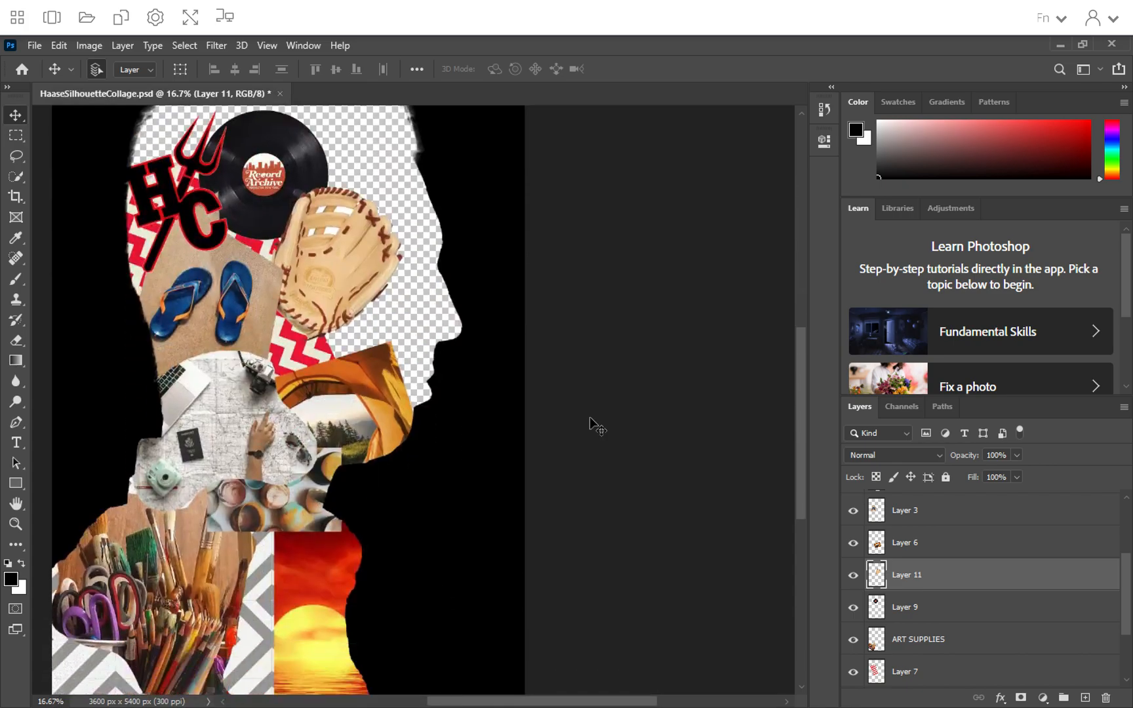
right_click(590, 417)
left_click(590, 360)
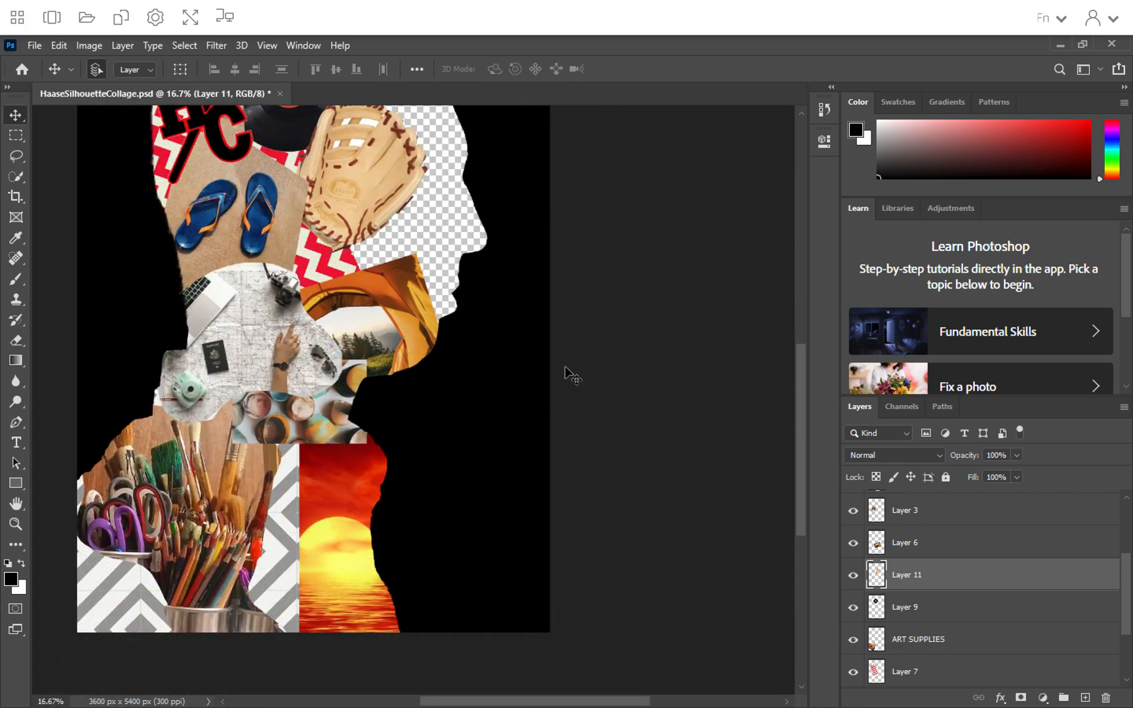
scroll(564, 366, "up", 5)
scroll(564, 366, "right", 2)
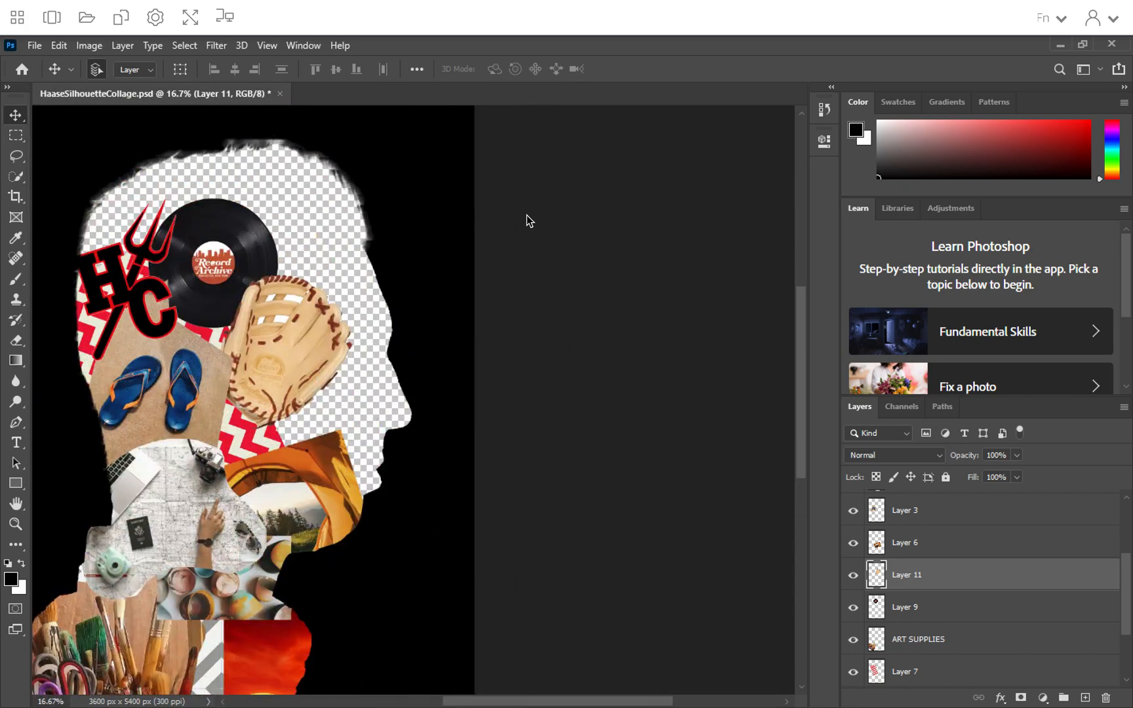
scroll(527, 216, "down", 3)
scroll(526, 215, "right", 6)
scroll(527, 216, "up", 6)
scroll(526, 216, "left", 14)
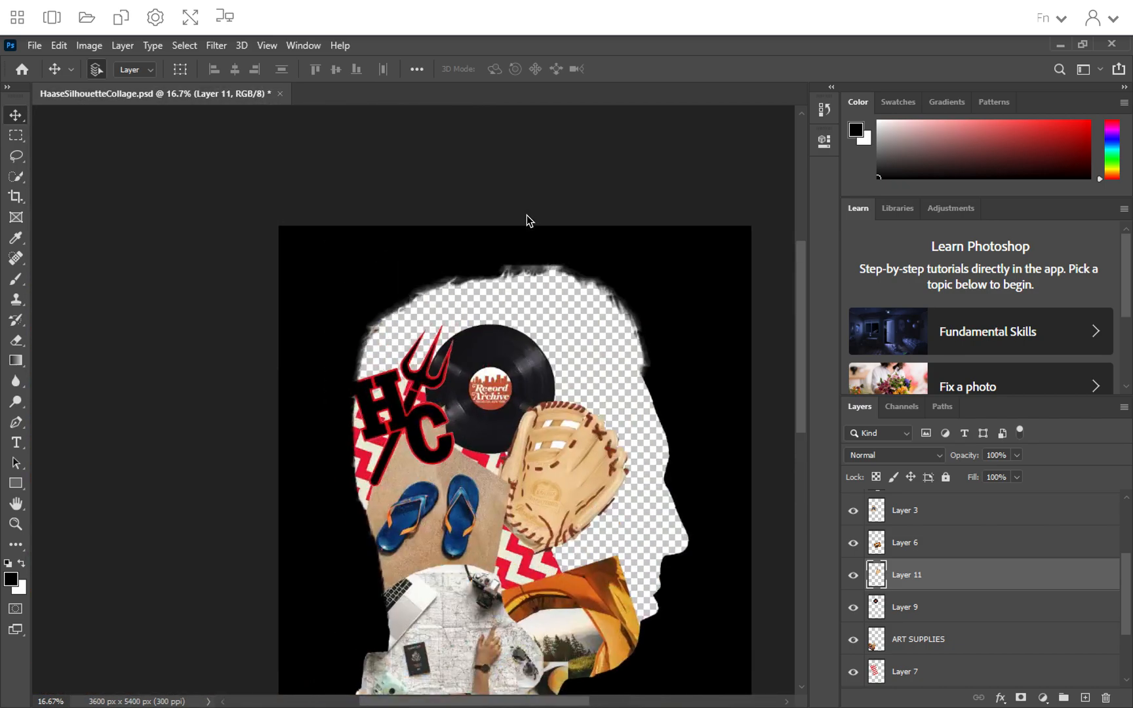
scroll(527, 215, "up", 2)
scroll(527, 216, "right", 3)
scroll(527, 215, "down", 8)
scroll(527, 215, "left", 3)
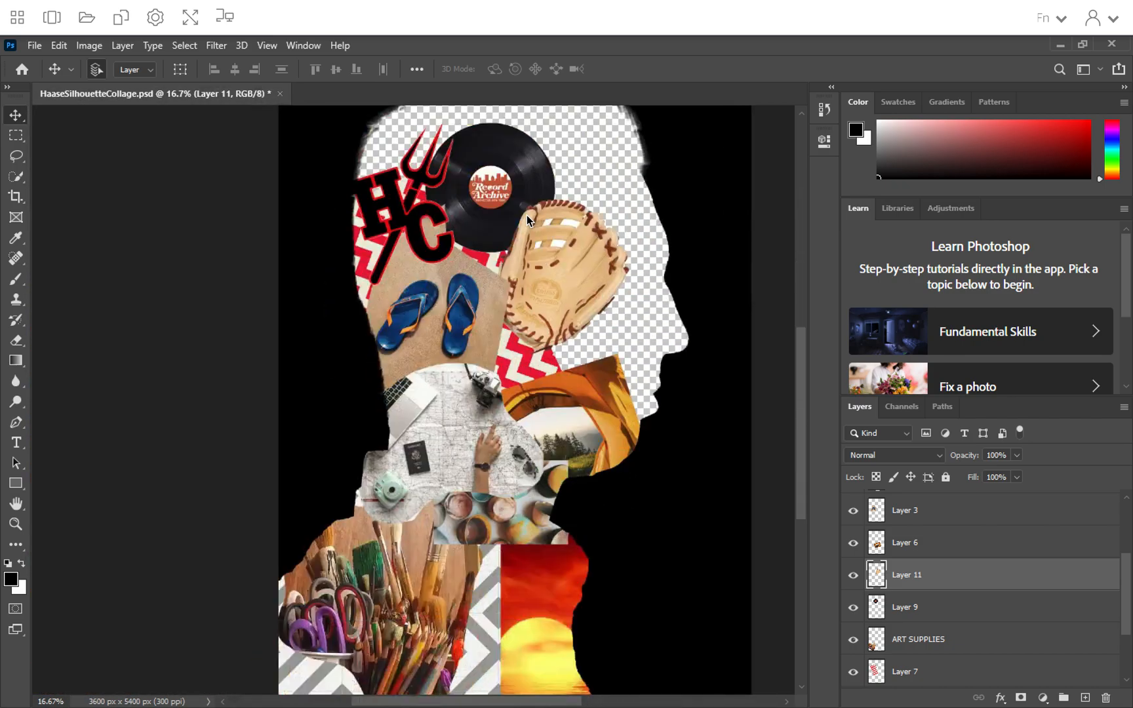
scroll(527, 215, "down", 7)
scroll(526, 215, "left", 2)
scroll(538, 236, "up", 8)
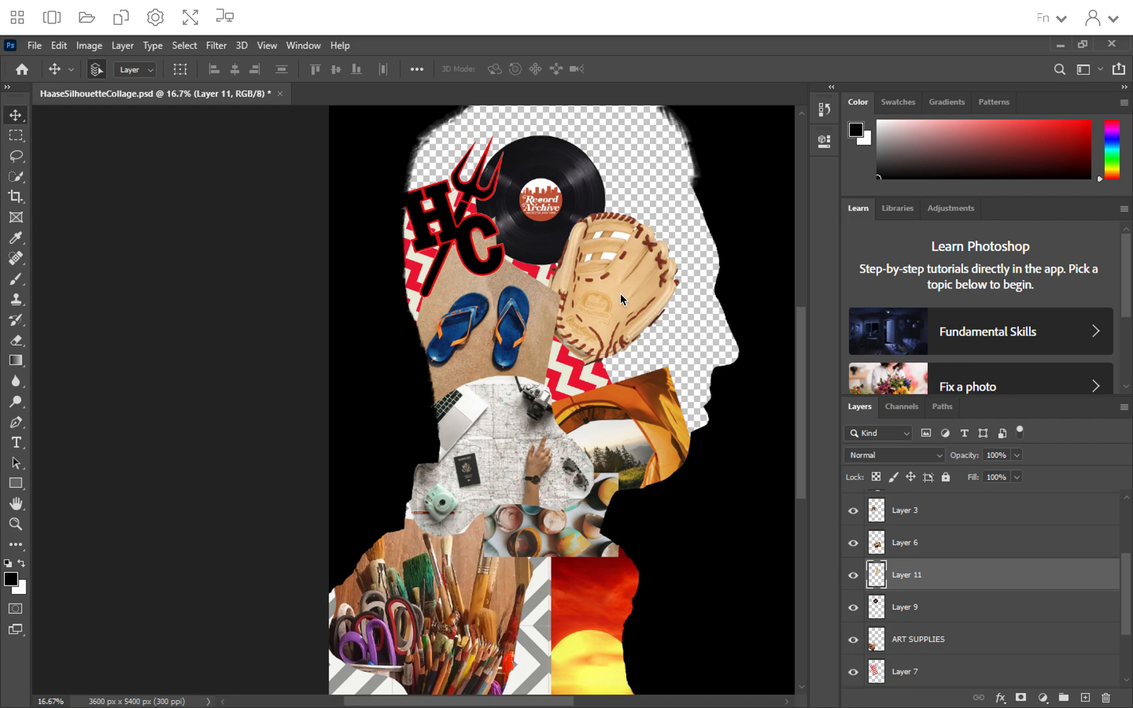
Step: Try a Black & White adjustment on the glove cutout, slightly raising the Greens amount
left_click(90, 45)
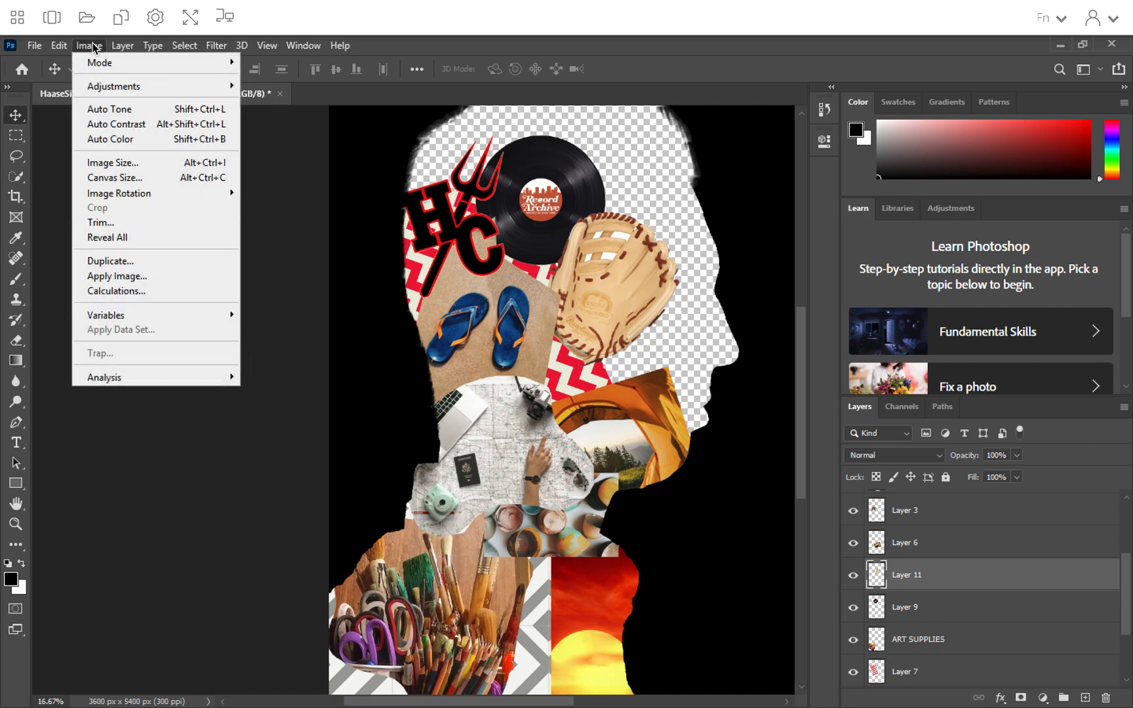
mouse_move(109, 89)
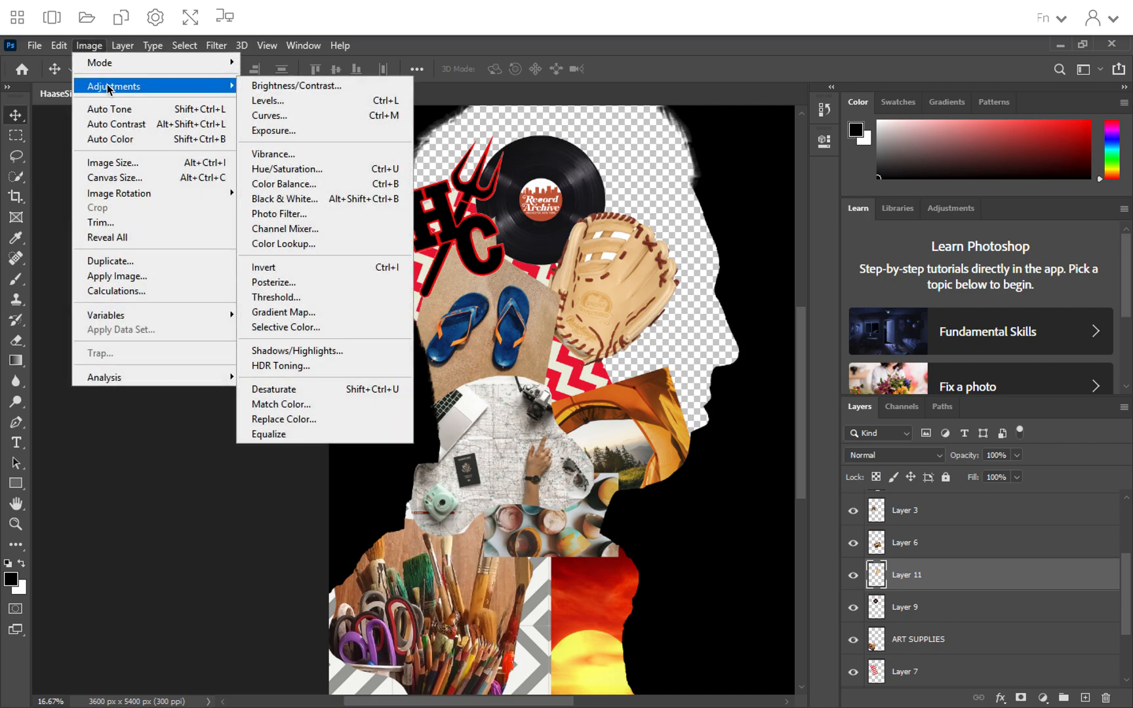
left_click(289, 199)
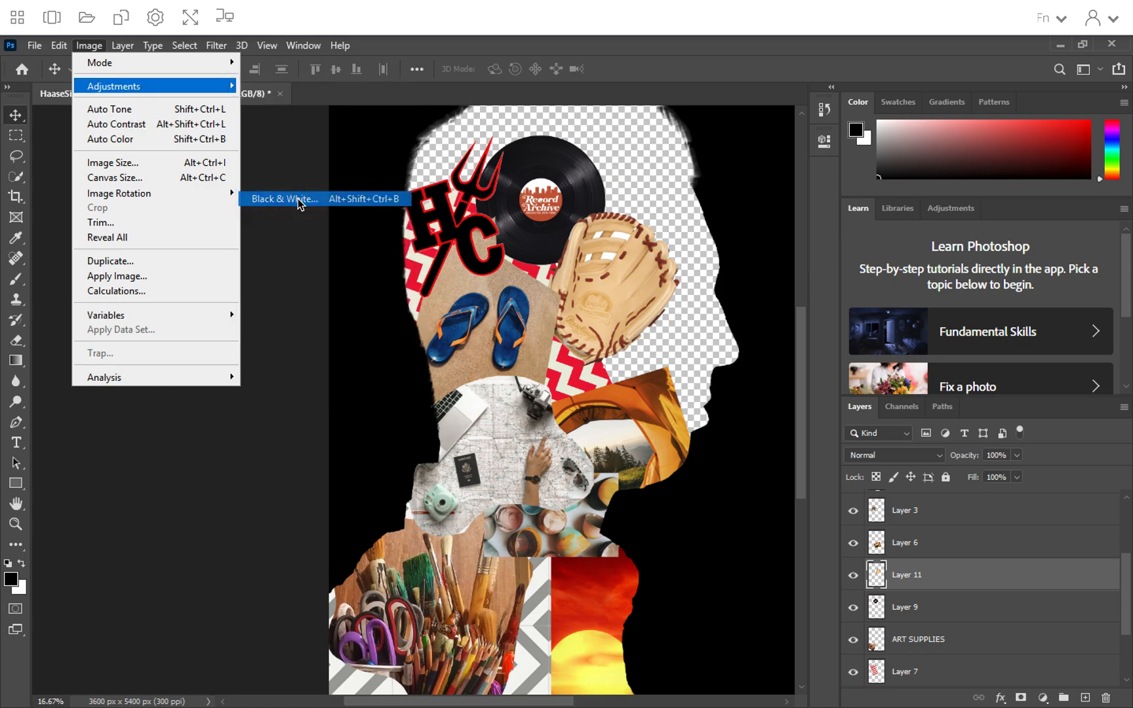
left_click_drag(539, 111, 253, 123)
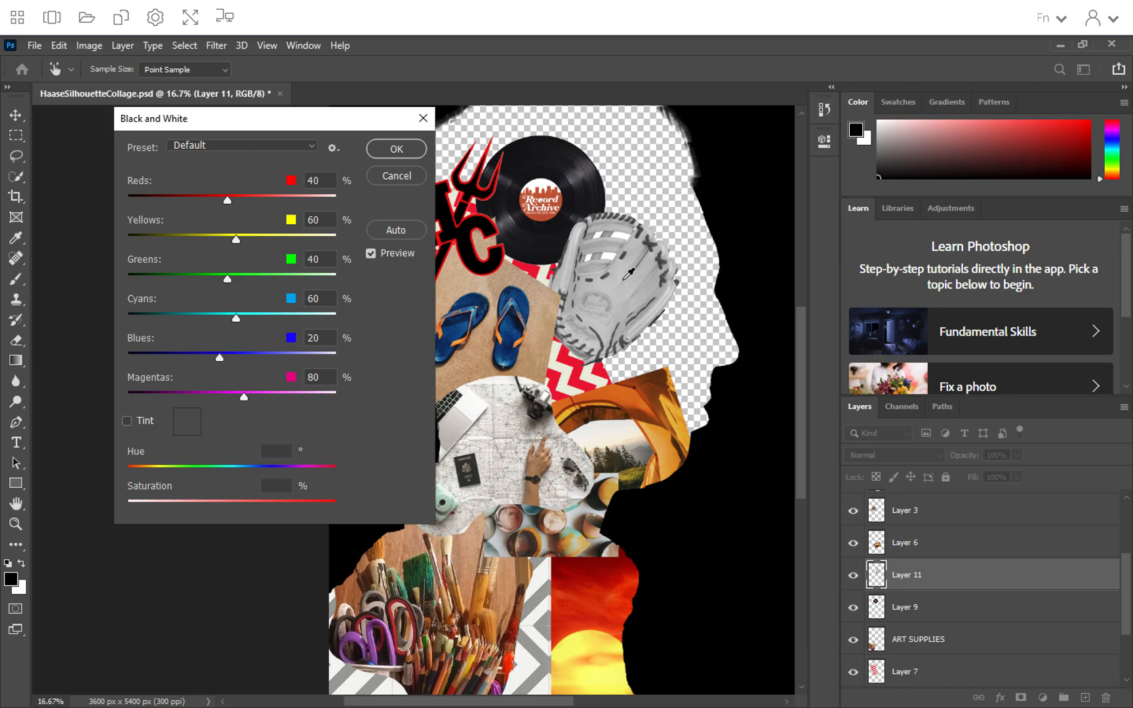
mouse_move(227, 281)
left_mouse_down()
mouse_move(244, 284)
mouse_move(233, 281)
left_mouse_up()
Step: Try the Darker, High Contrast Blue Filter, High Contrast Red Filter and Red Filter presets on the glove
left_click(293, 145)
left_click(295, 146)
left_click(293, 145)
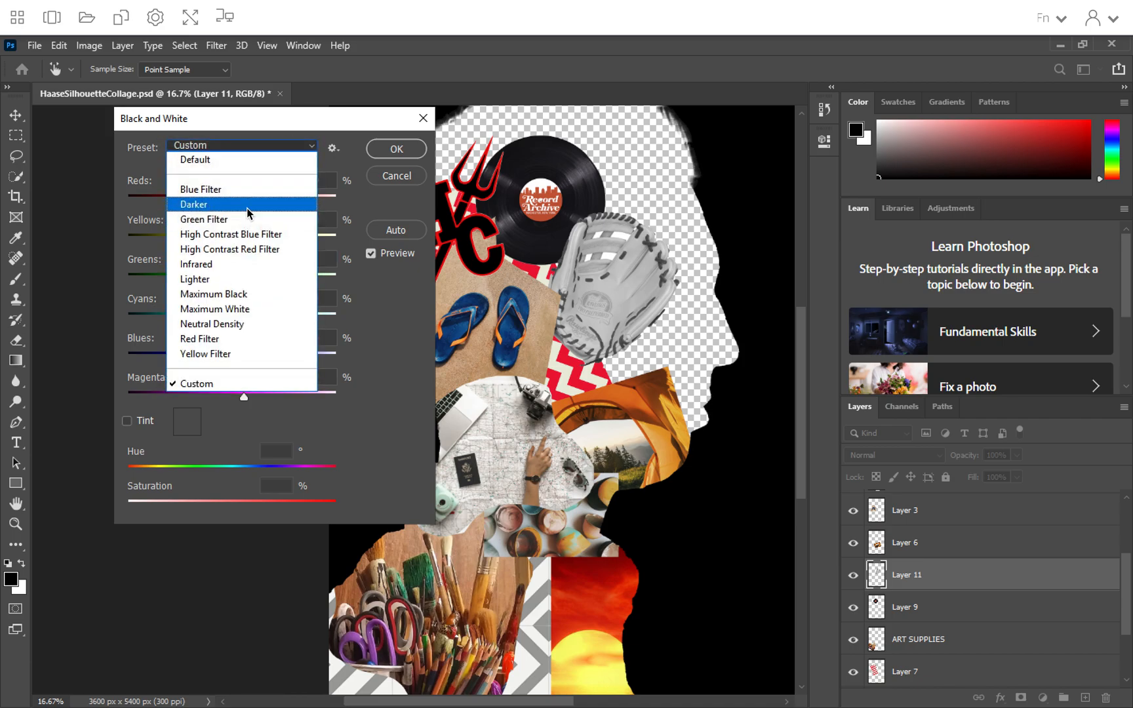
left_click(247, 208)
left_click(271, 144)
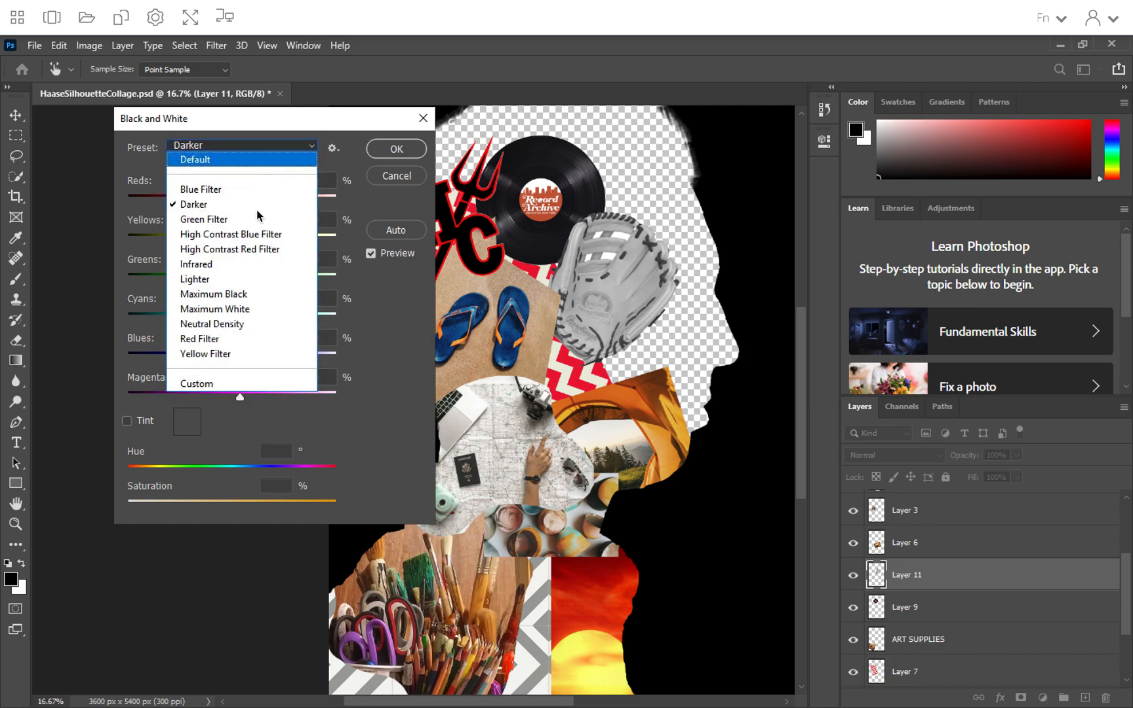
left_click(252, 234)
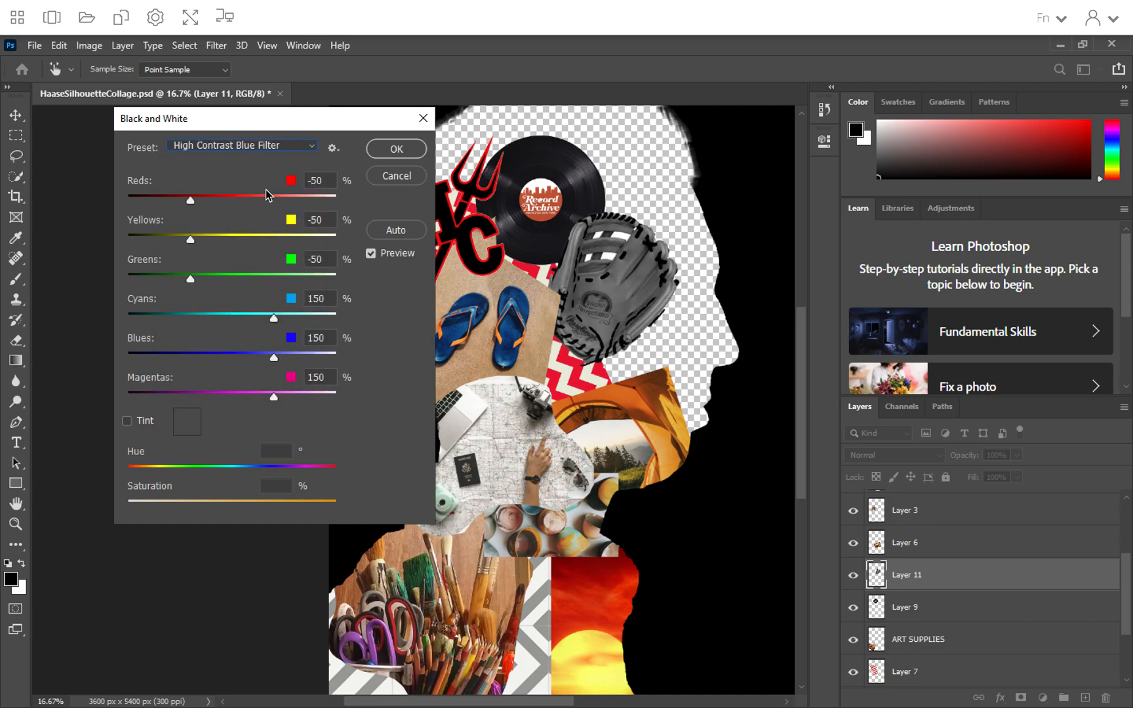
left_click(287, 149)
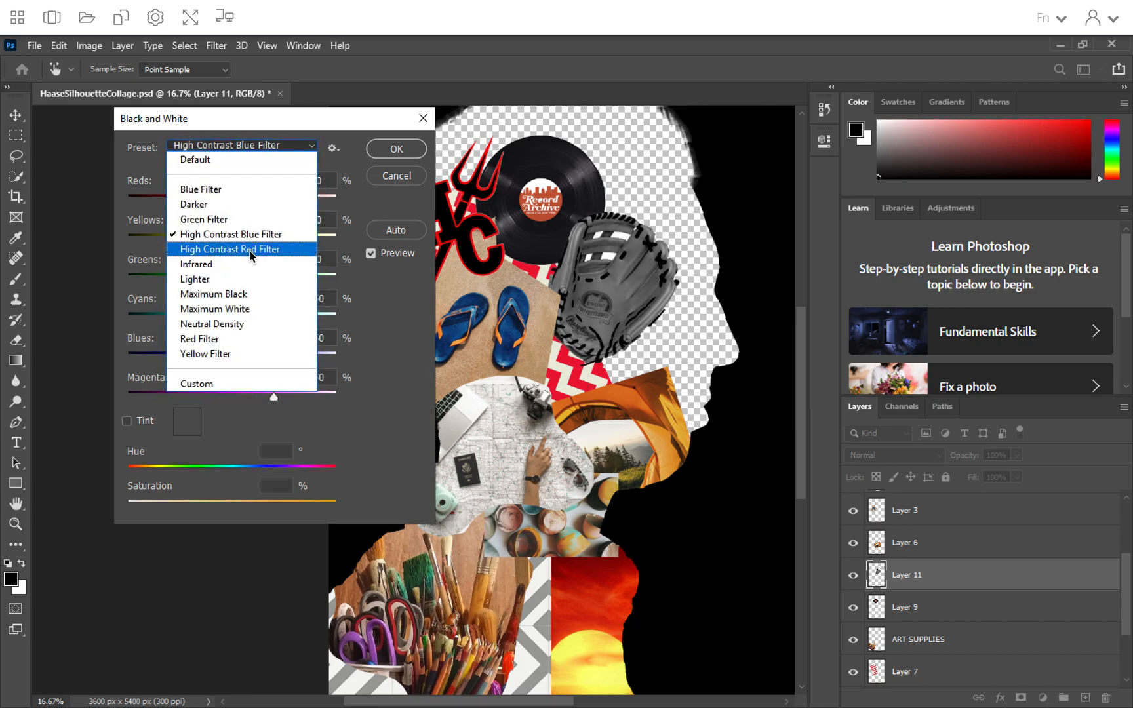
left_click(249, 252)
left_click(286, 149)
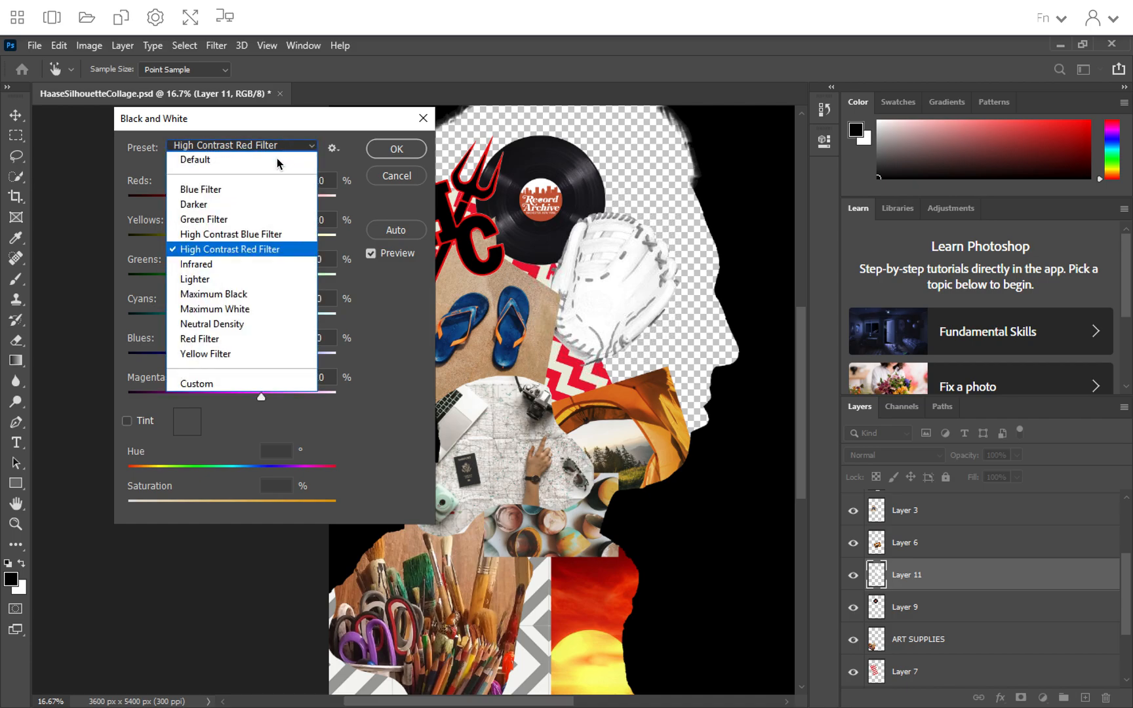
left_click(192, 338)
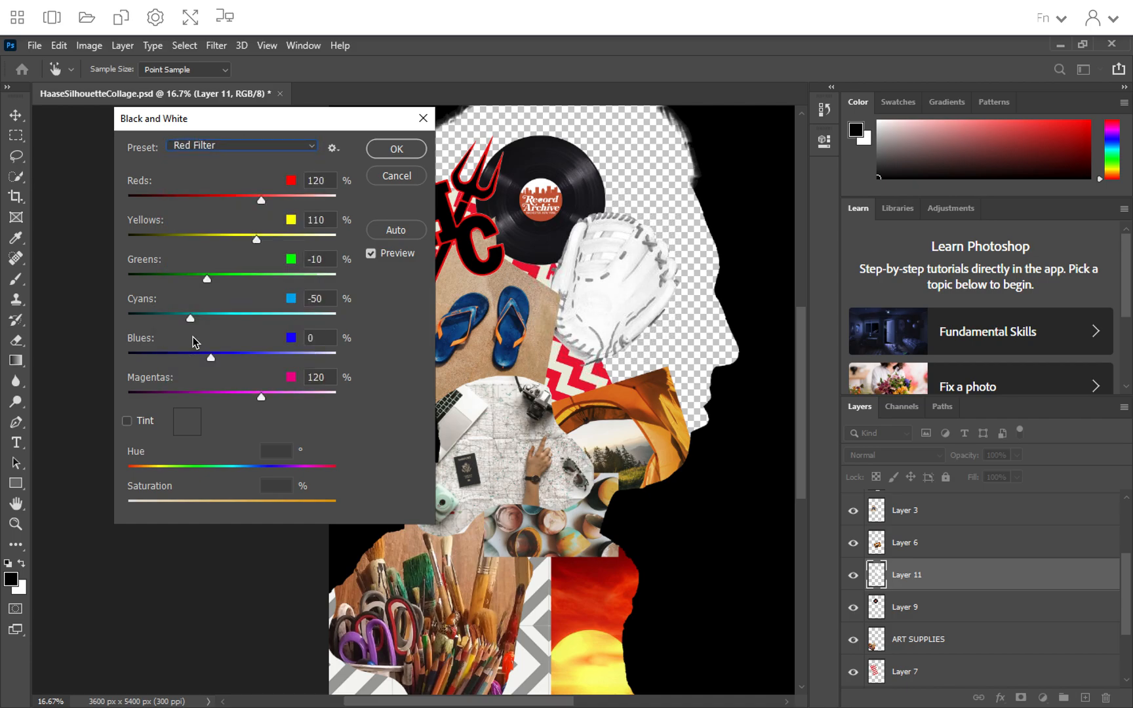
Step: Apply the Maximum Black preset of the Black & White adjustment to the glove cutout
left_click(254, 151)
left_click(210, 297)
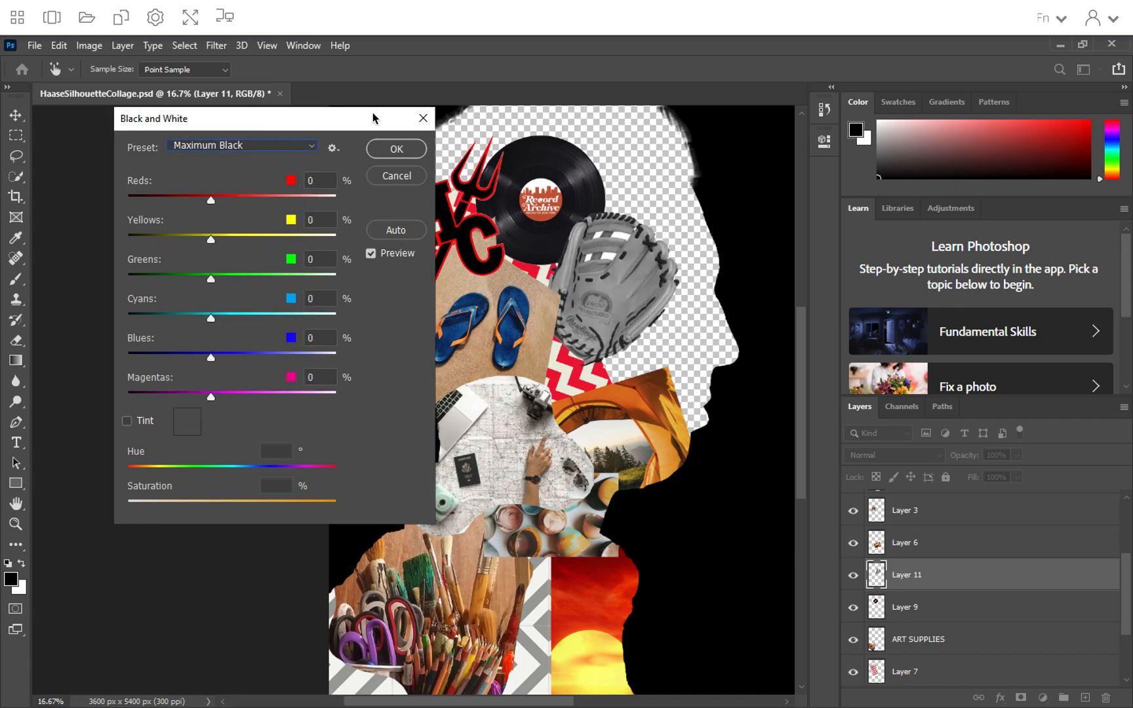
left_click(397, 150)
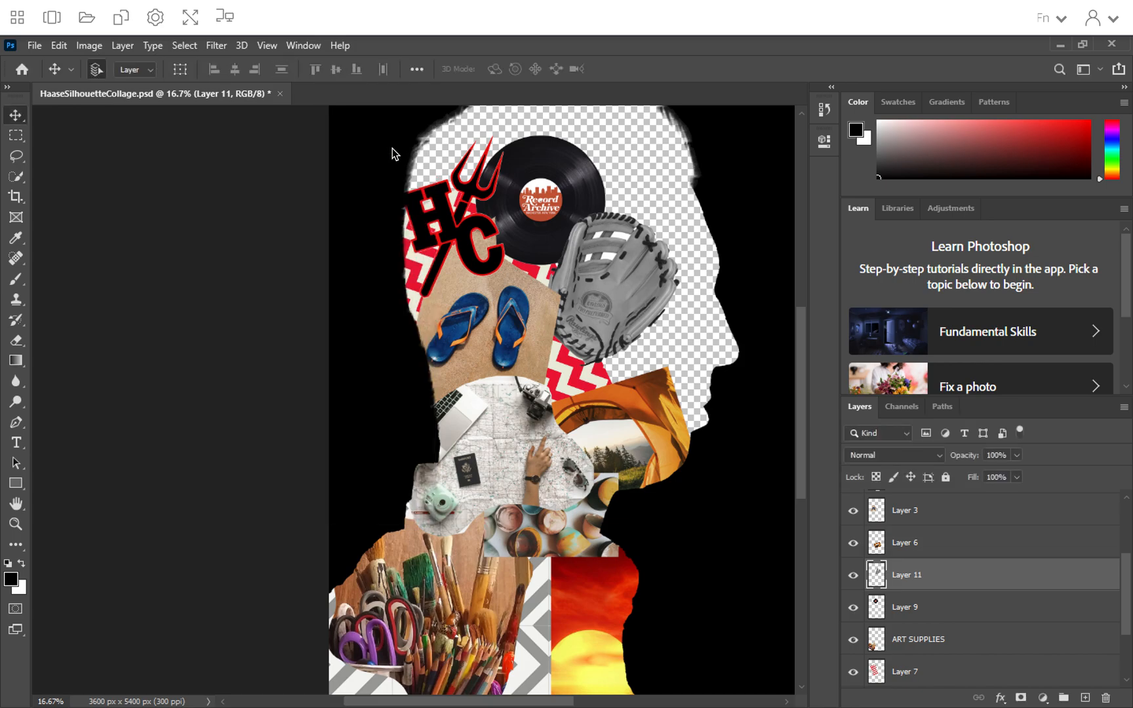
Step: Undo the black-and-white conversion and the earlier glove move, and shift the glove cutout slightly down over the record's lower edge
key("ctrl+z")
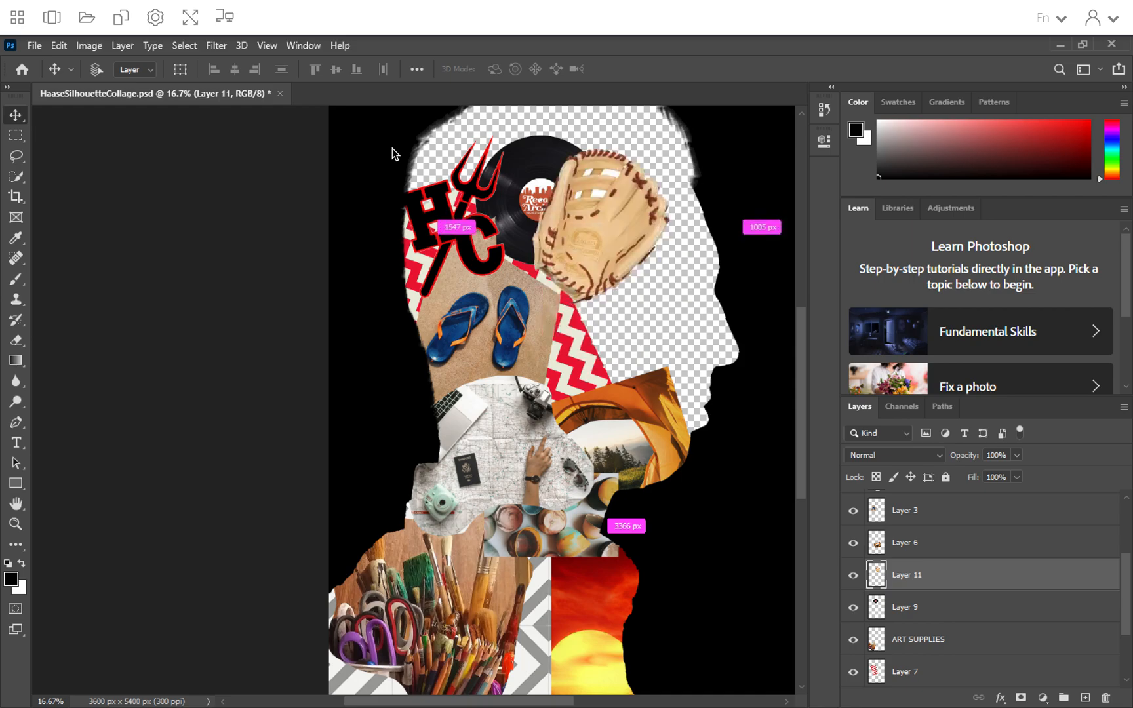
left_click_drag(608, 226, 607, 249)
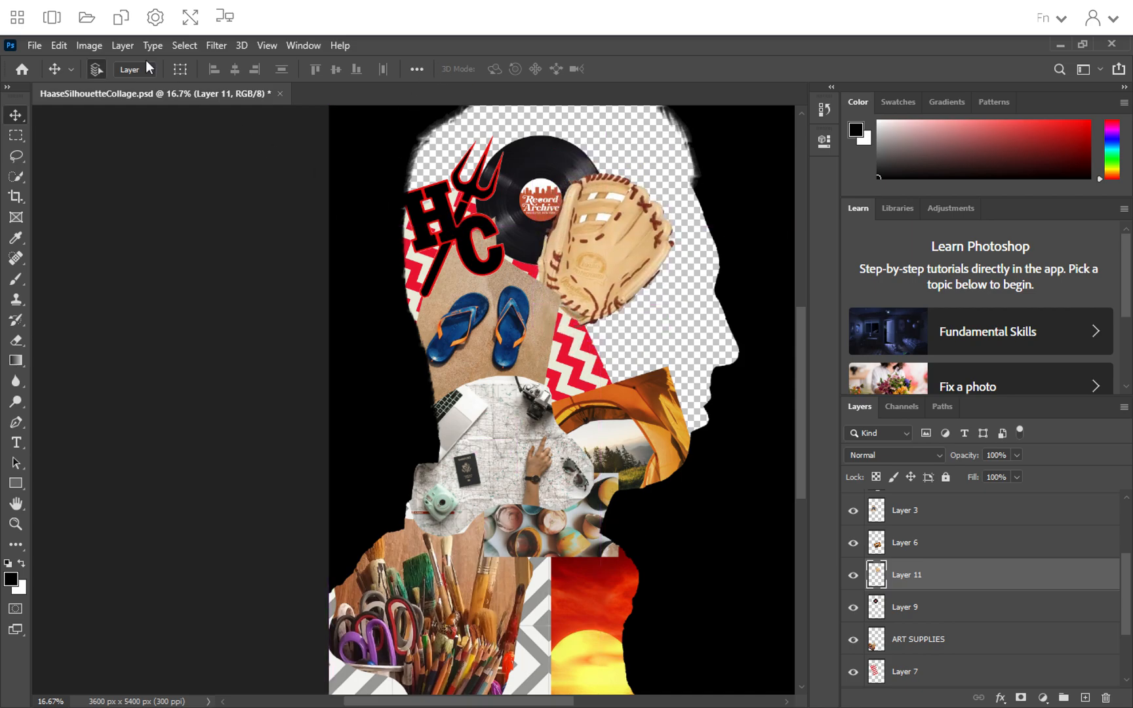
Step: Try inverting the glove cutout's colors, and undo the inversion
left_click(90, 46)
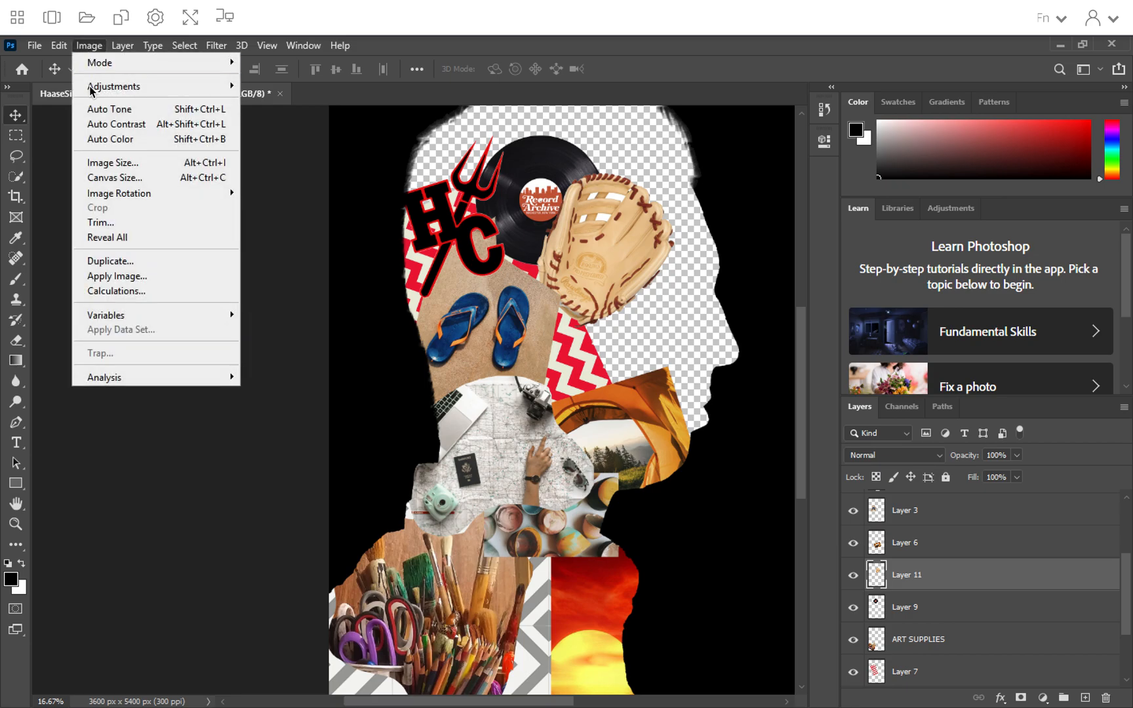
mouse_move(89, 91)
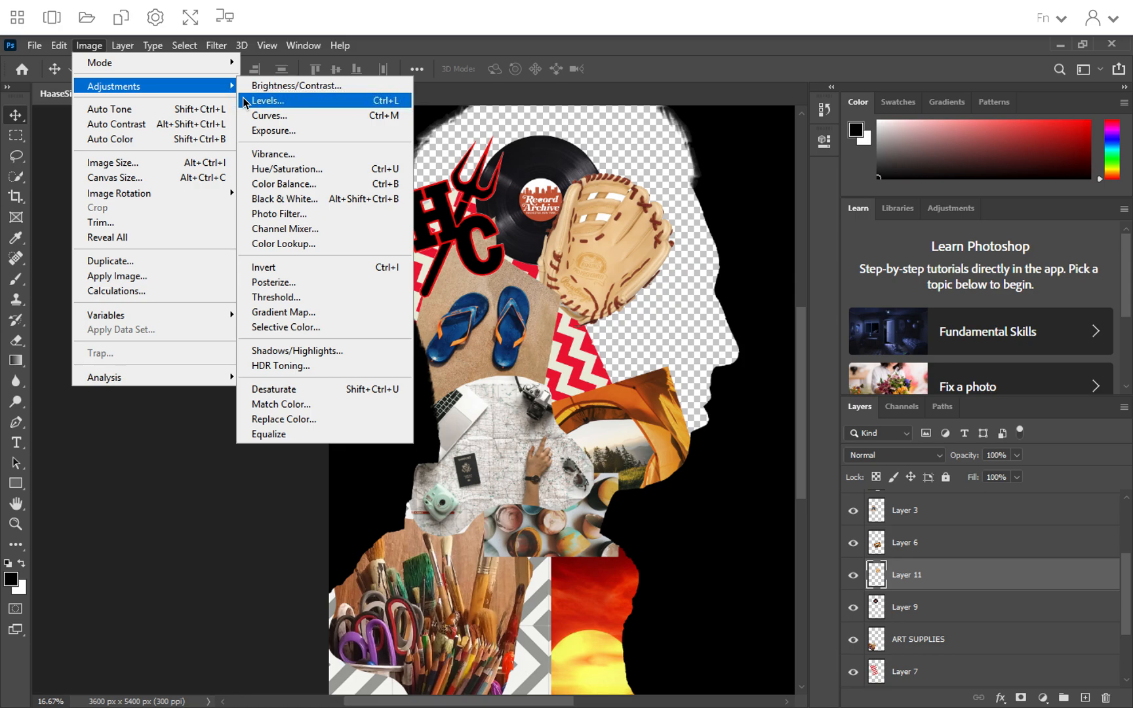
left_click(287, 272)
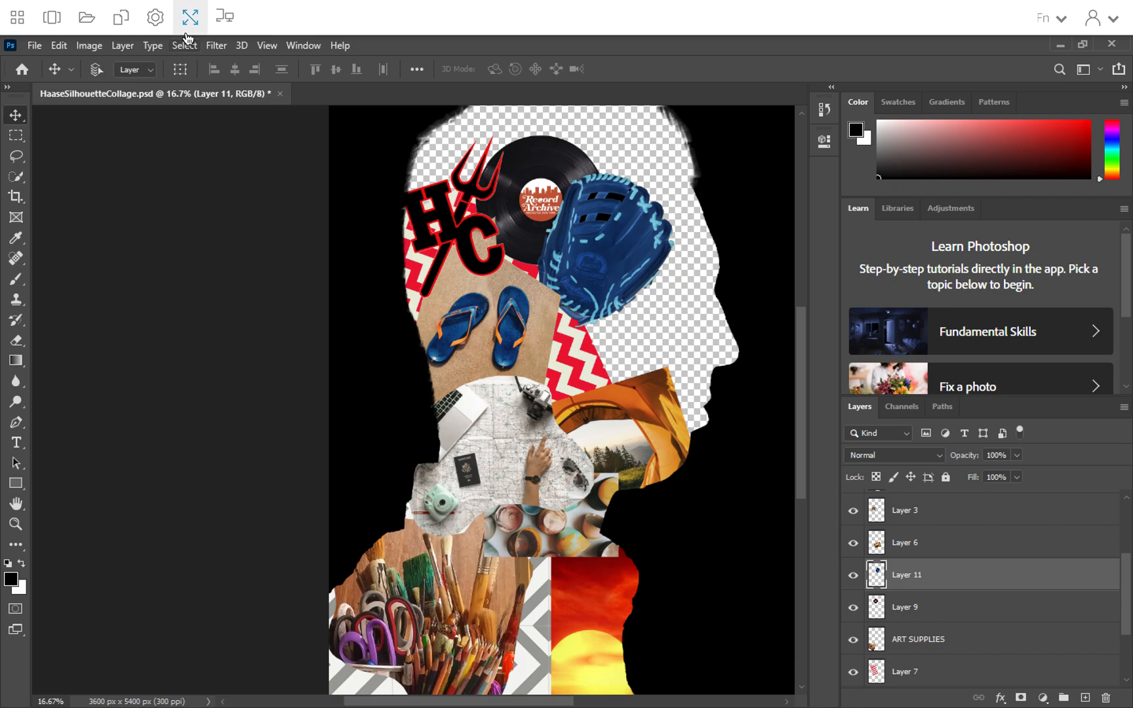
key("ctrl+z")
Step: Try a Threshold adjustment on the glove cutout at level 190
left_click(89, 46)
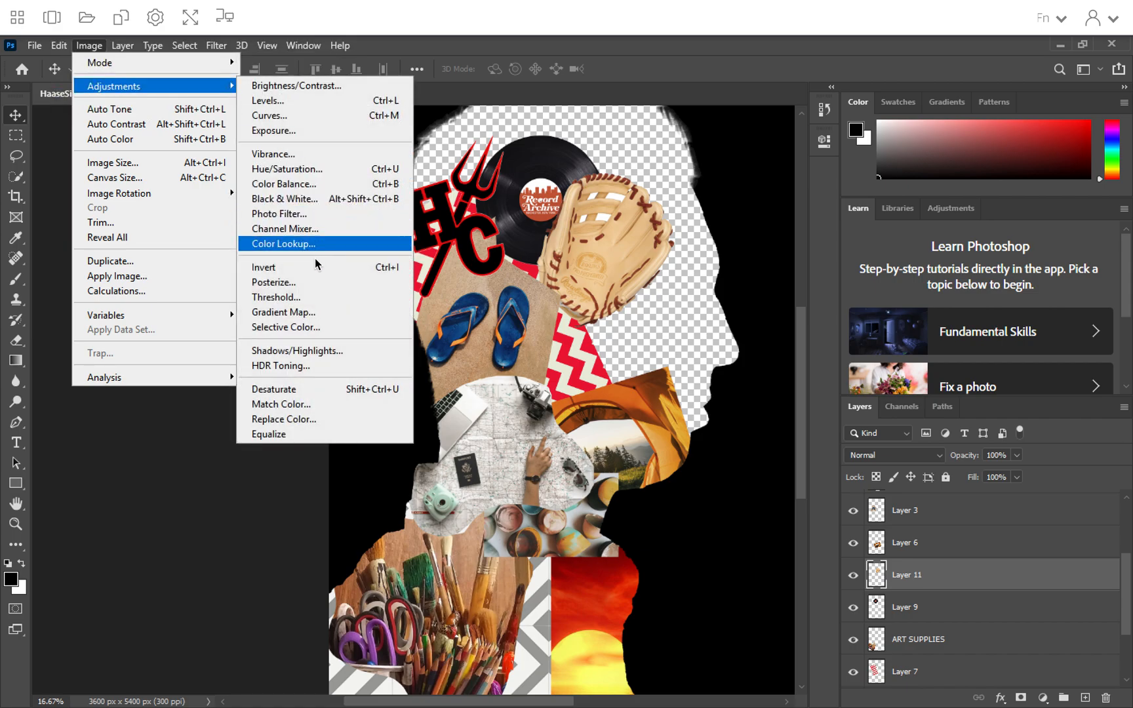
left_click(309, 301)
left_click_drag(569, 191, 272, 205)
left_click_drag(221, 333, 276, 337)
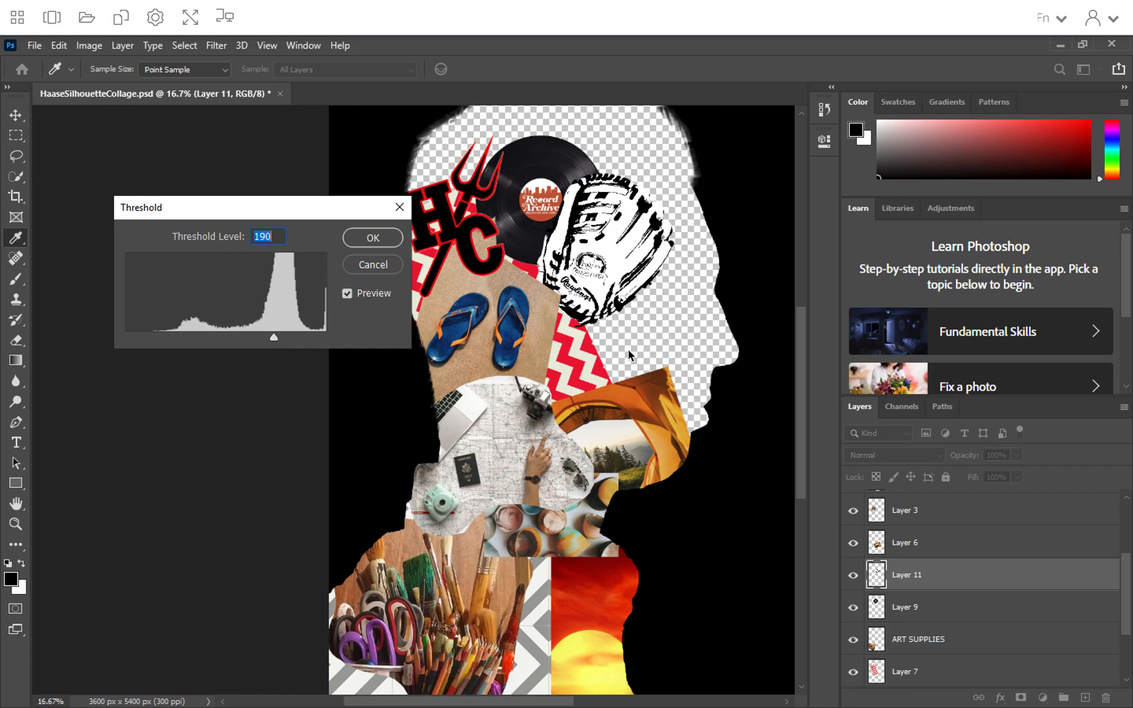
left_click(380, 266)
key("v")
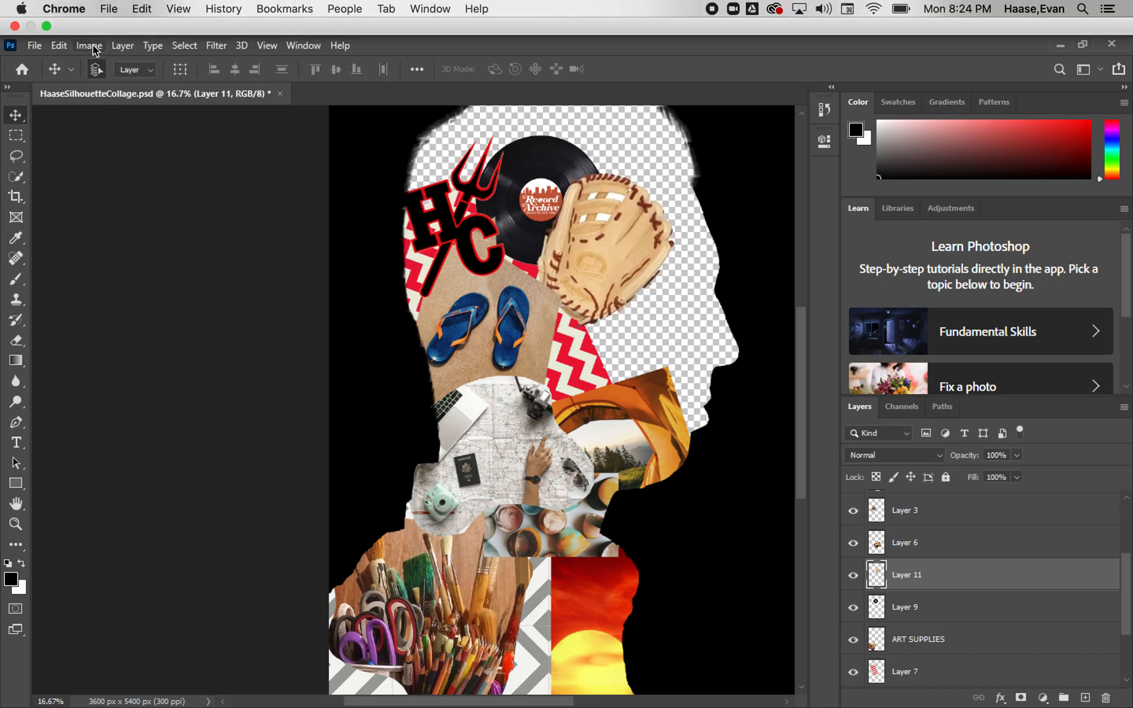
Step: Try a Hue/Saturation adjustment on the glove cutout with hue -9, saturation +36 and lightness +8
left_click(88, 44)
mouse_move(103, 94)
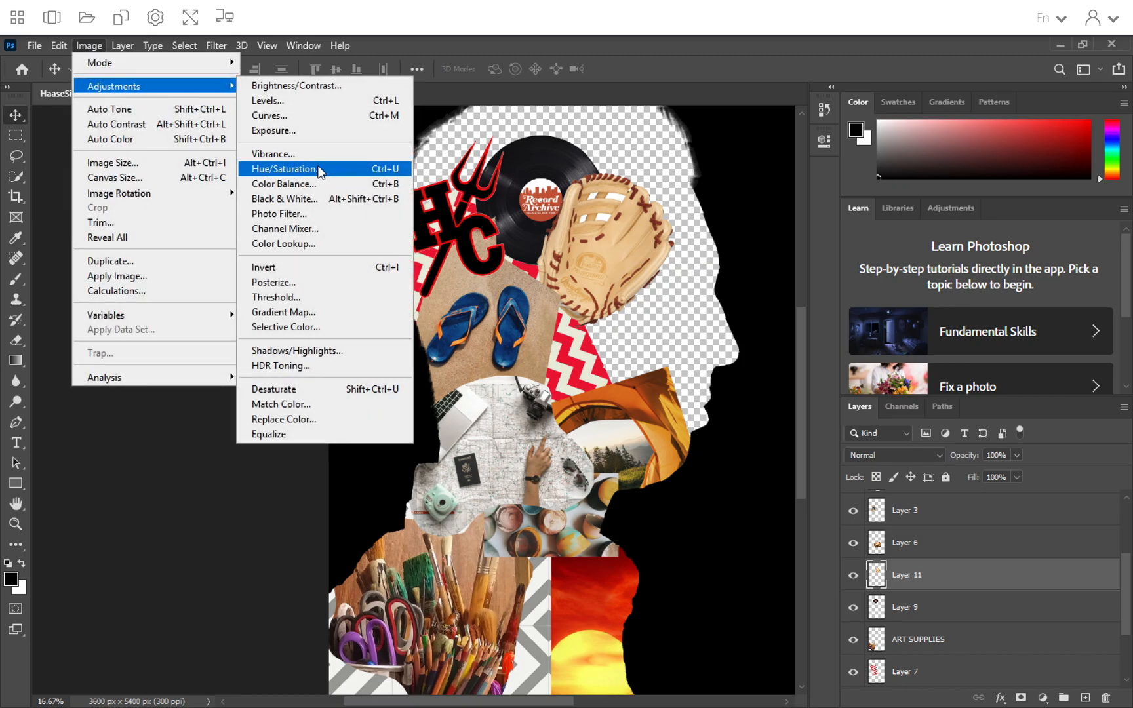
left_click(320, 171)
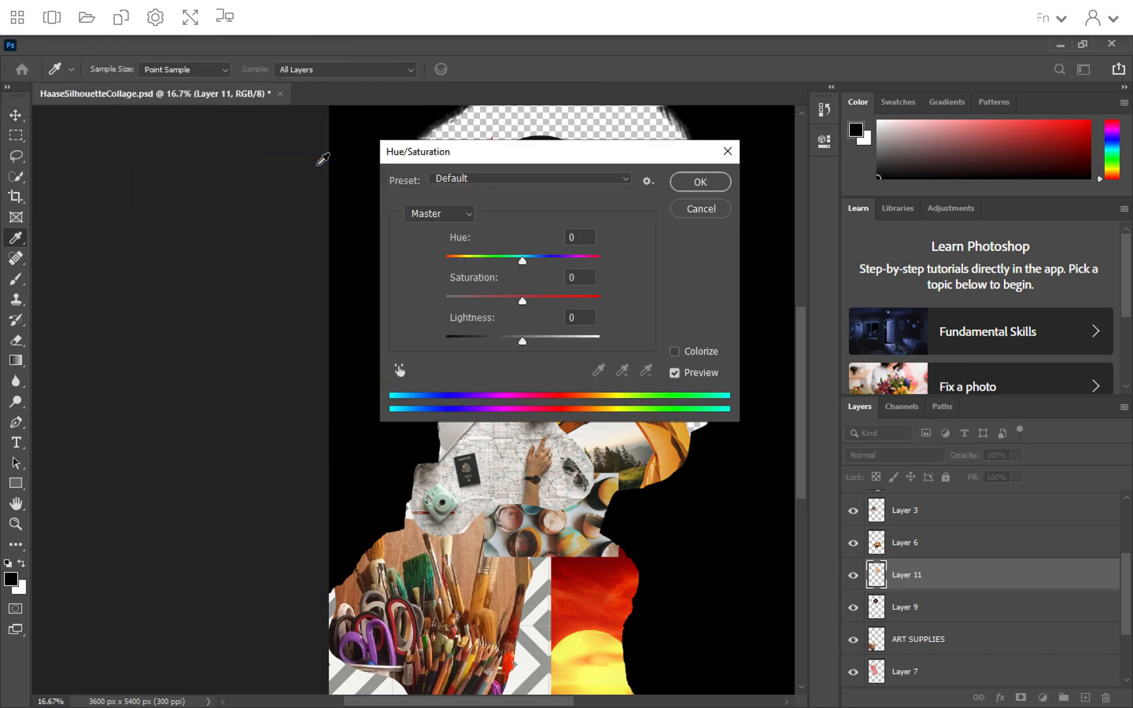
left_click_drag(539, 163, 262, 169)
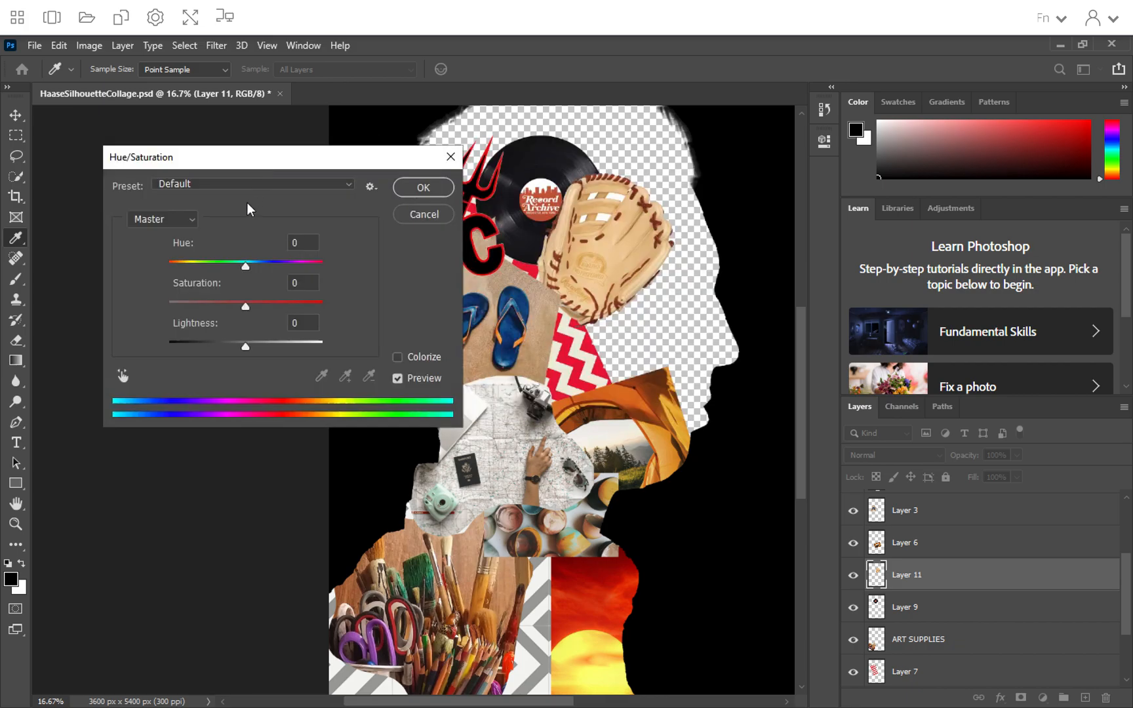
left_click_drag(246, 269, 372, 299)
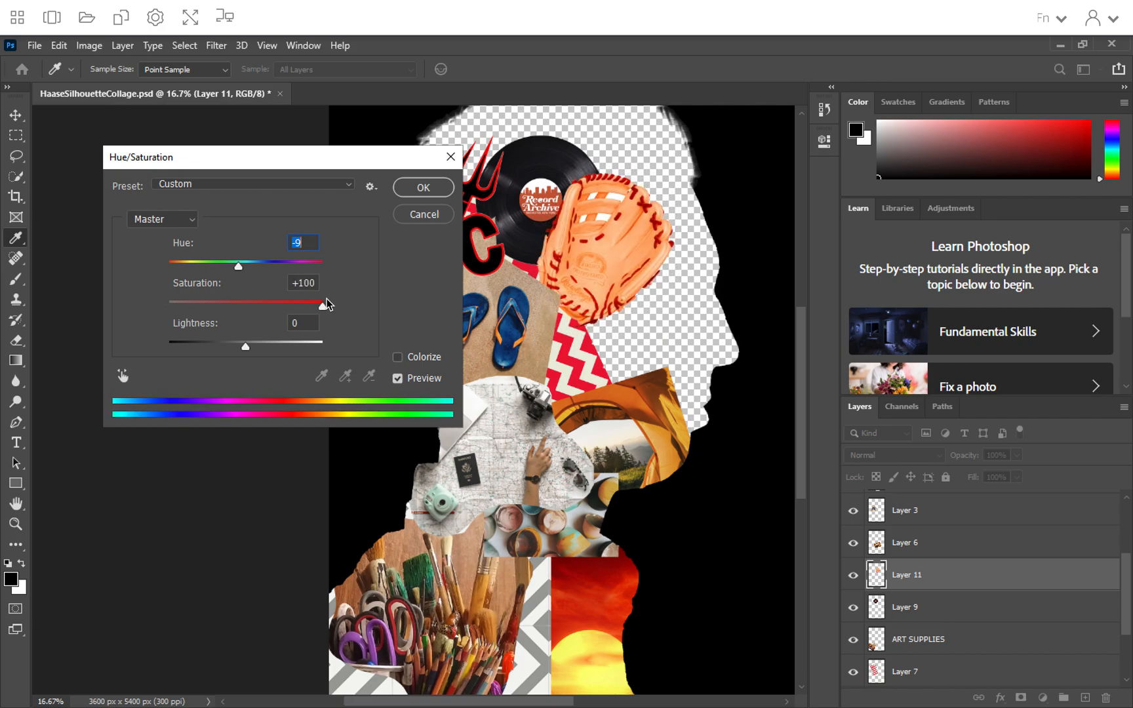
left_click_drag(288, 306, 276, 305)
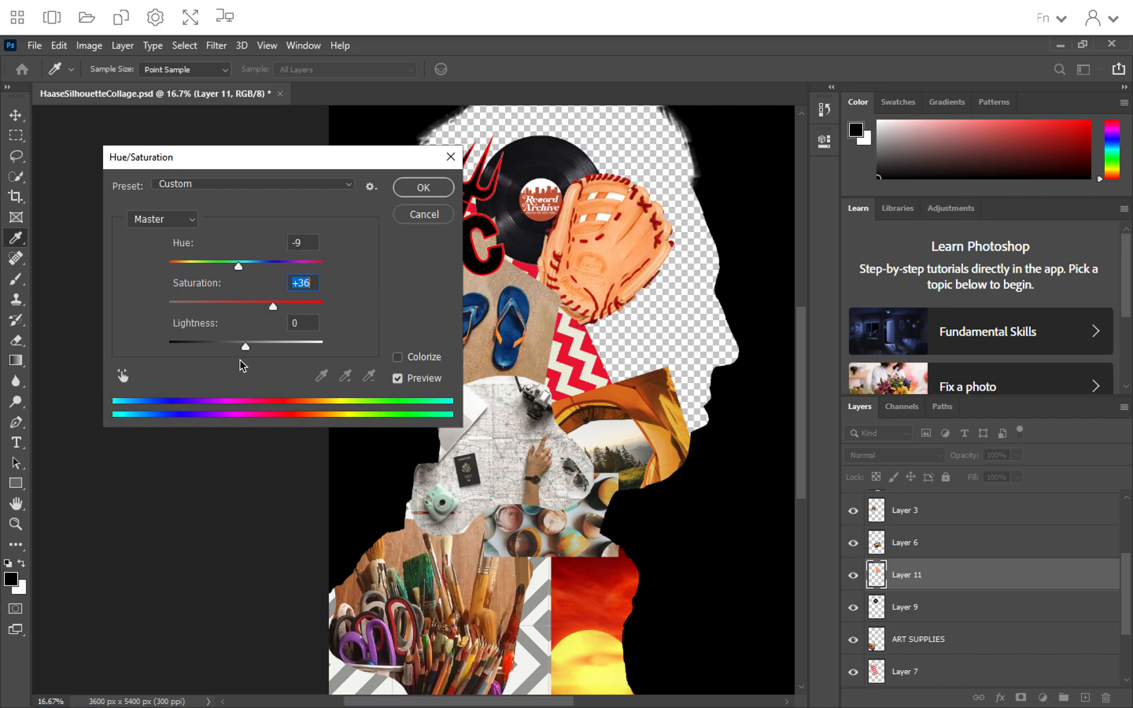
mouse_move(245, 347)
left_mouse_down()
mouse_move(301, 351)
mouse_move(171, 347)
mouse_move(251, 346)
left_mouse_up()
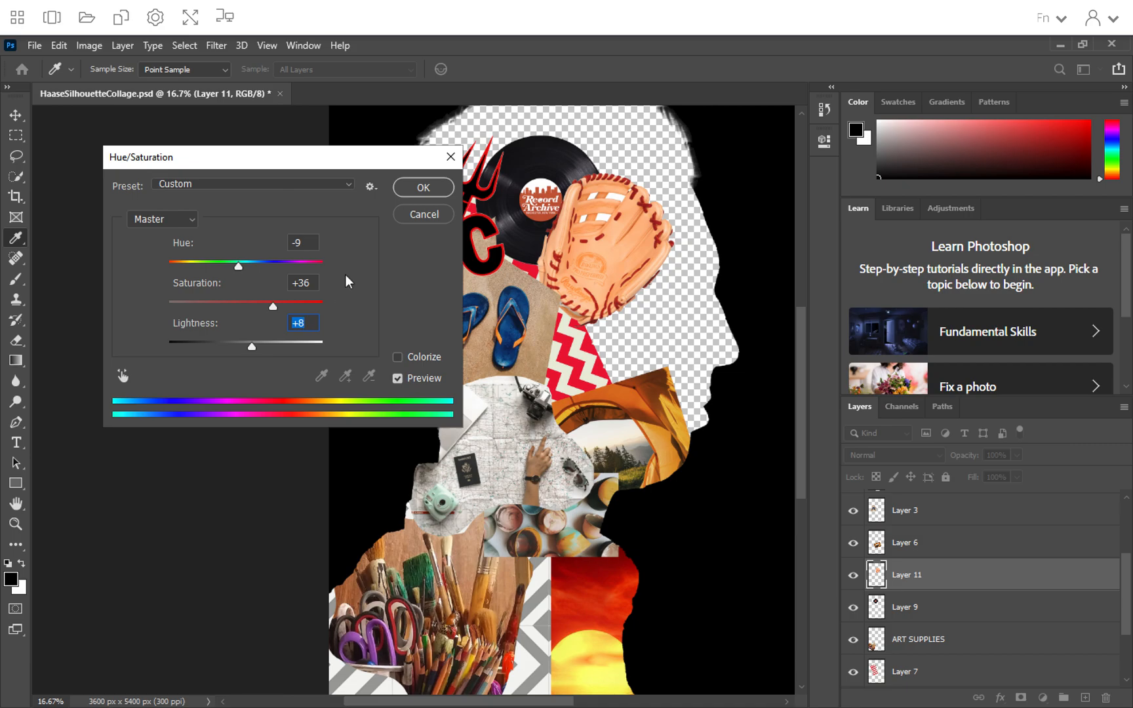
left_click(426, 214)
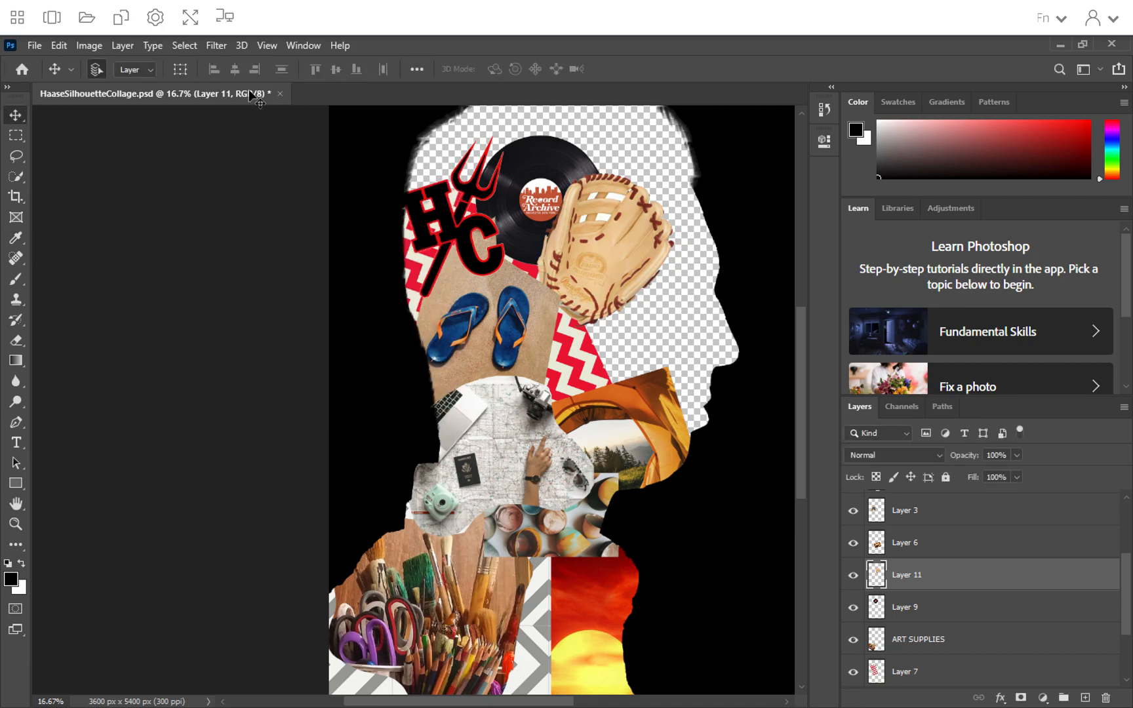
Step: Try a Brightness/Contrast adjustment on the glove cutout, strongly lowering the contrast and bringing it back up
left_click(90, 46)
mouse_move(111, 93)
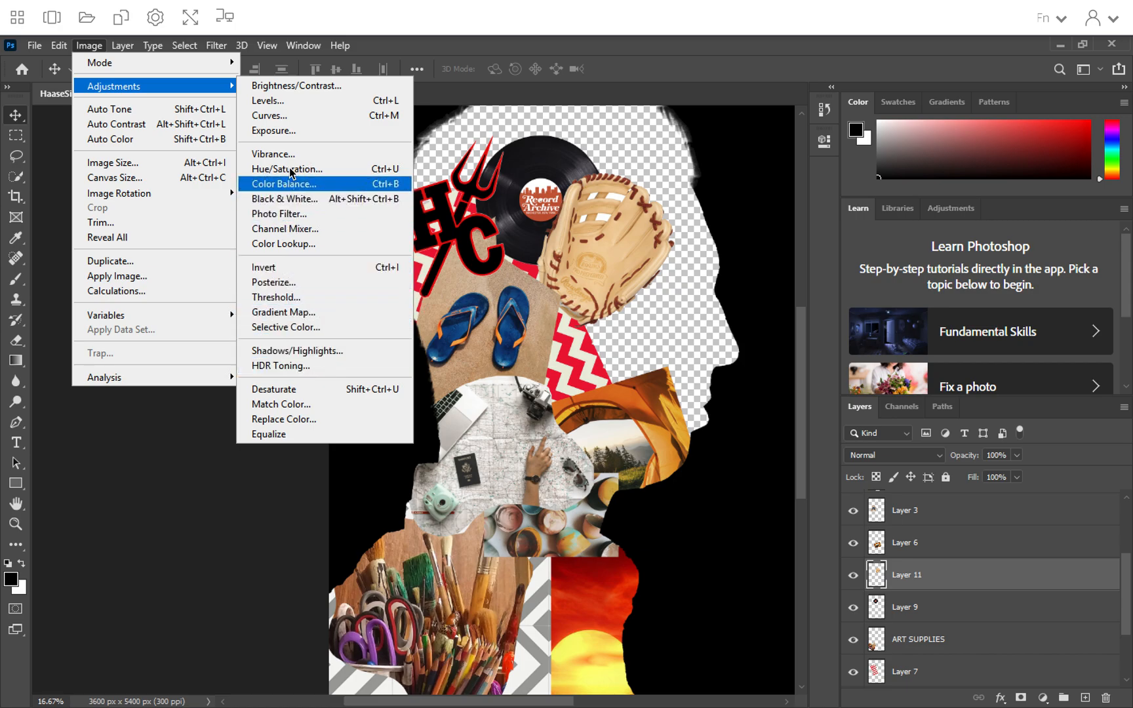
left_click(295, 86)
left_click_drag(527, 192, 306, 213)
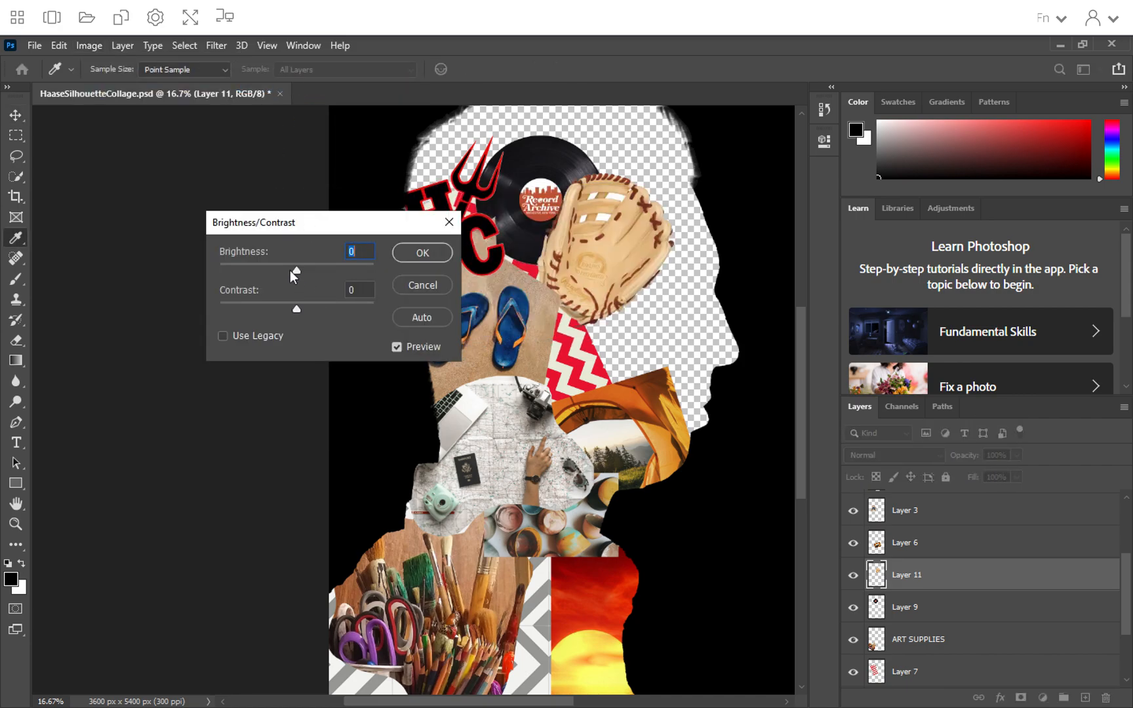
left_click_drag(301, 309, 223, 303)
left_click(308, 304)
left_click(415, 286)
left_click(88, 45)
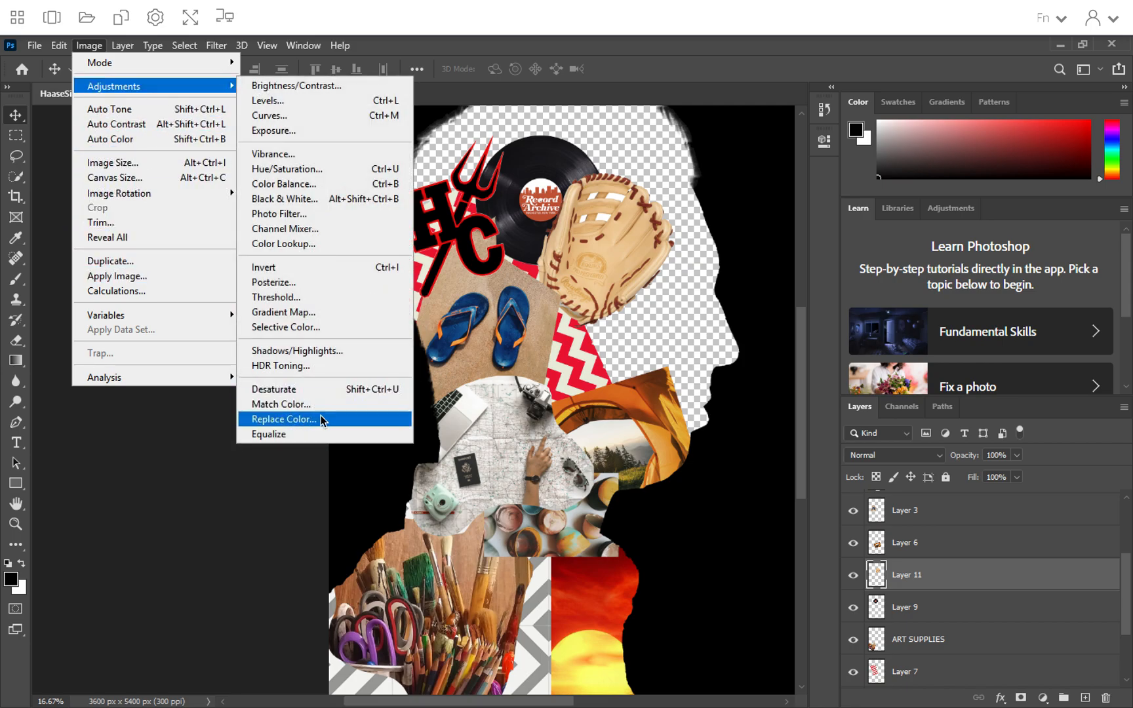
left_click(383, 46)
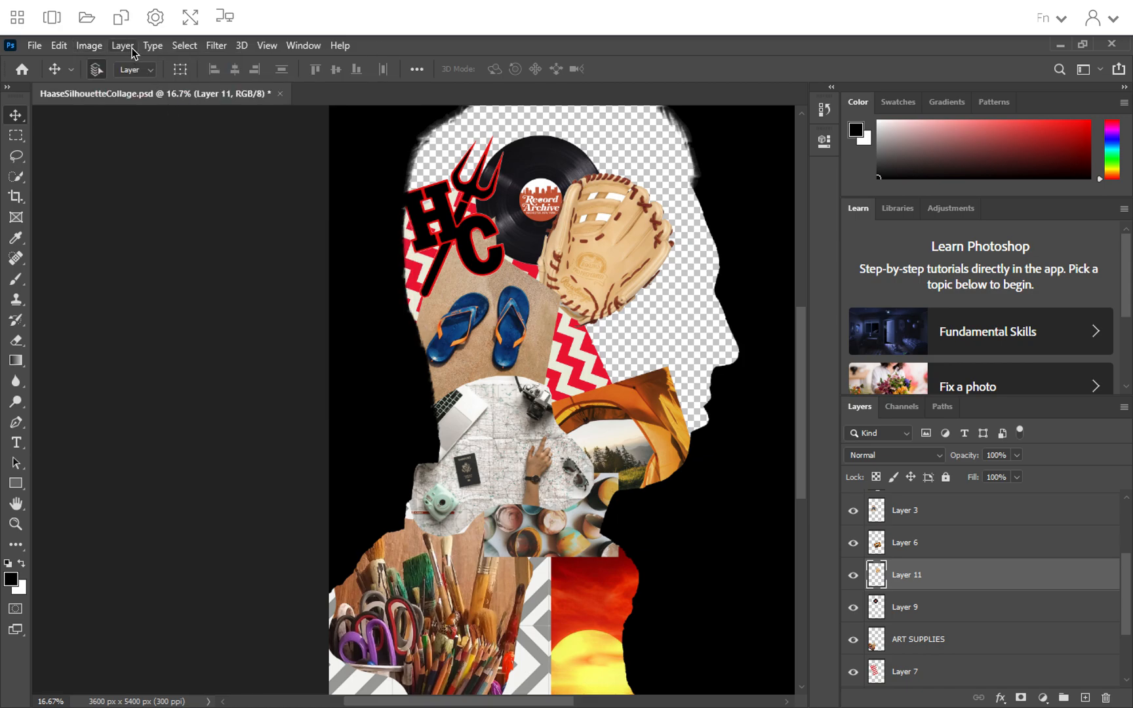
Step: Open the Filter Gallery for the glove cutout, with the whole glove in the preview and the Artistic filters listed
left_click(225, 47)
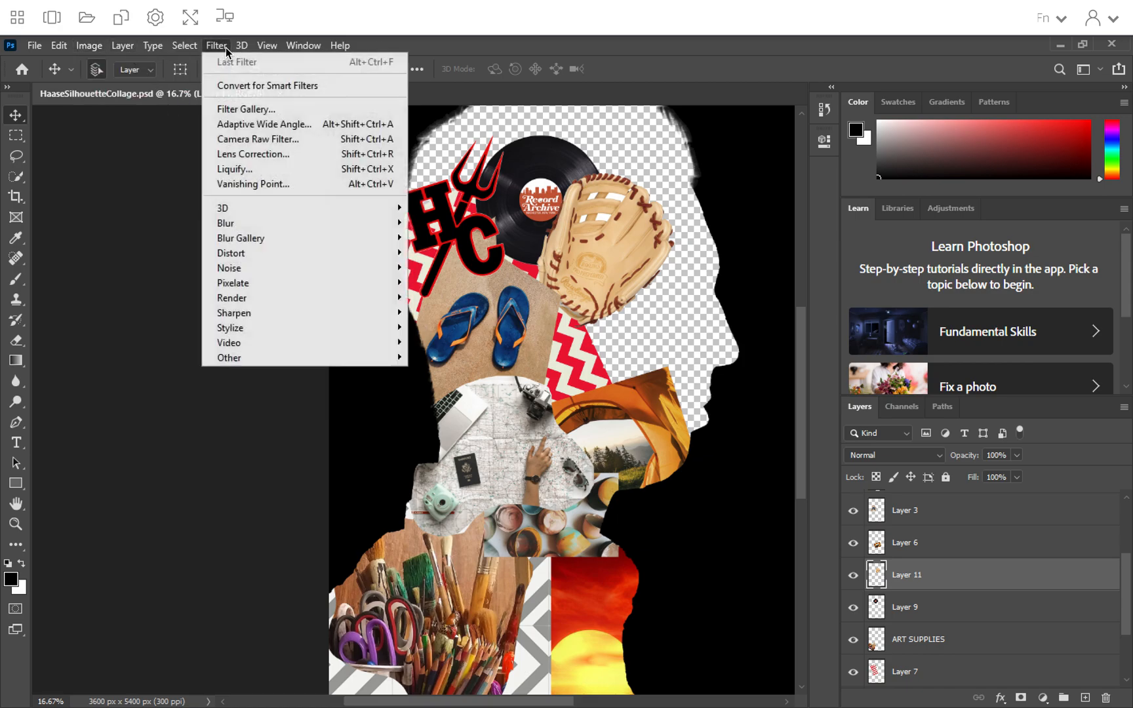
left_click(231, 109)
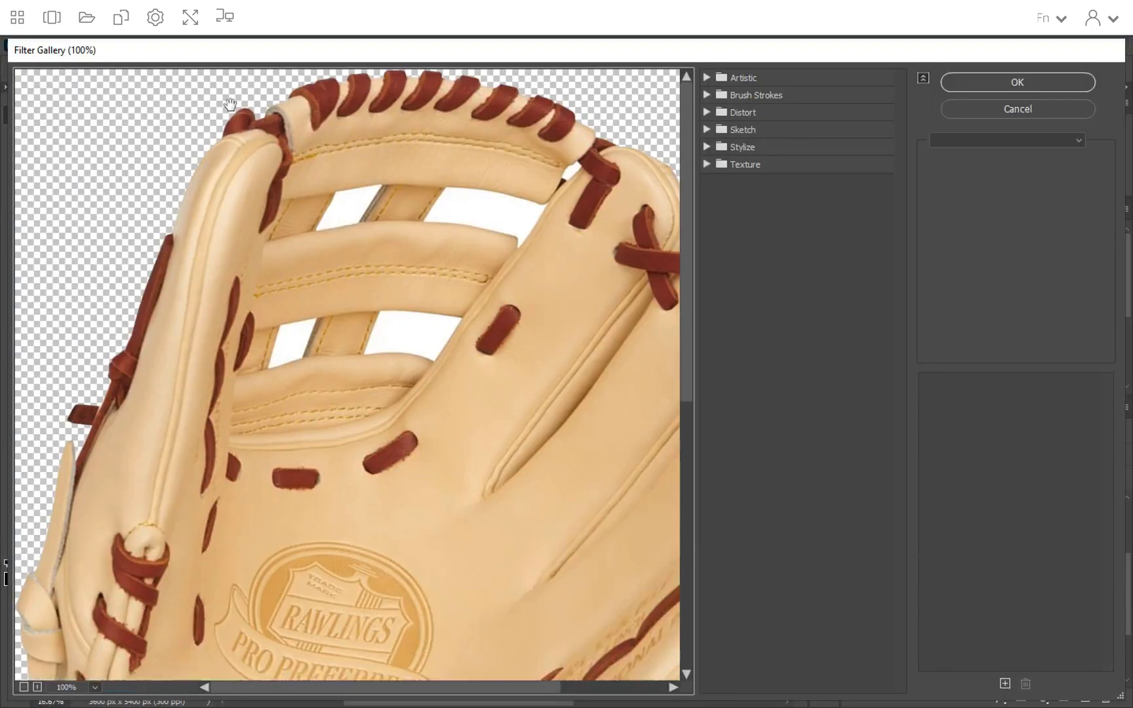
left_click(229, 104, "alt")
left_click(229, 103, "alt")
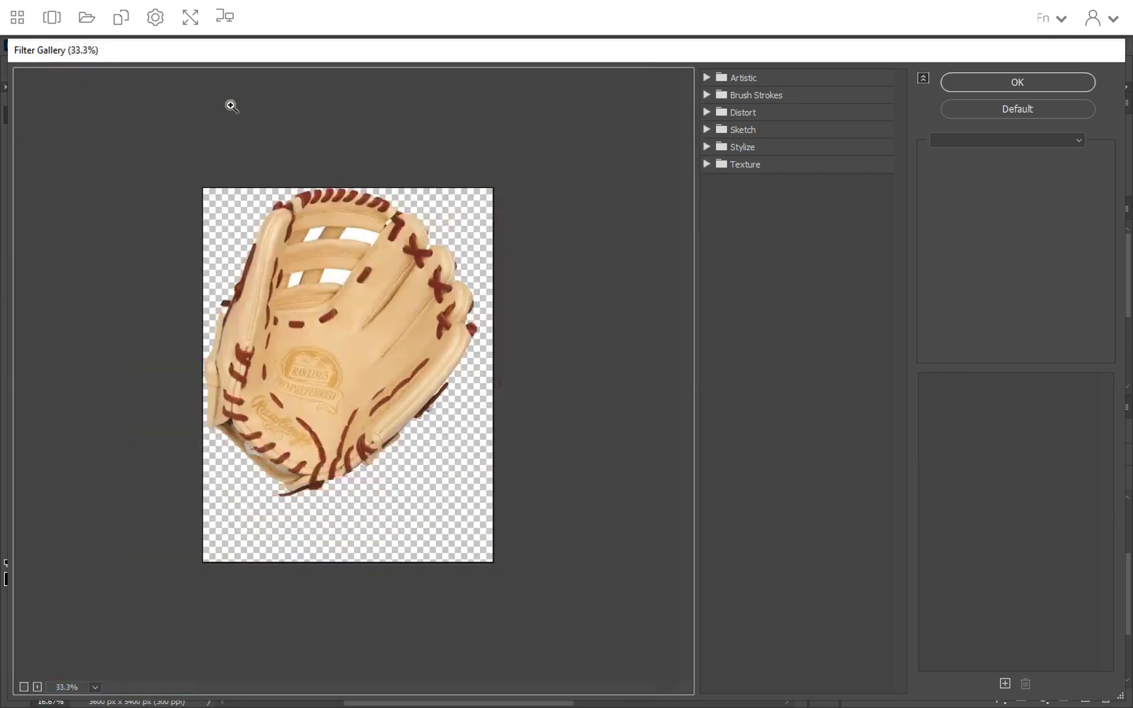
left_click(706, 78)
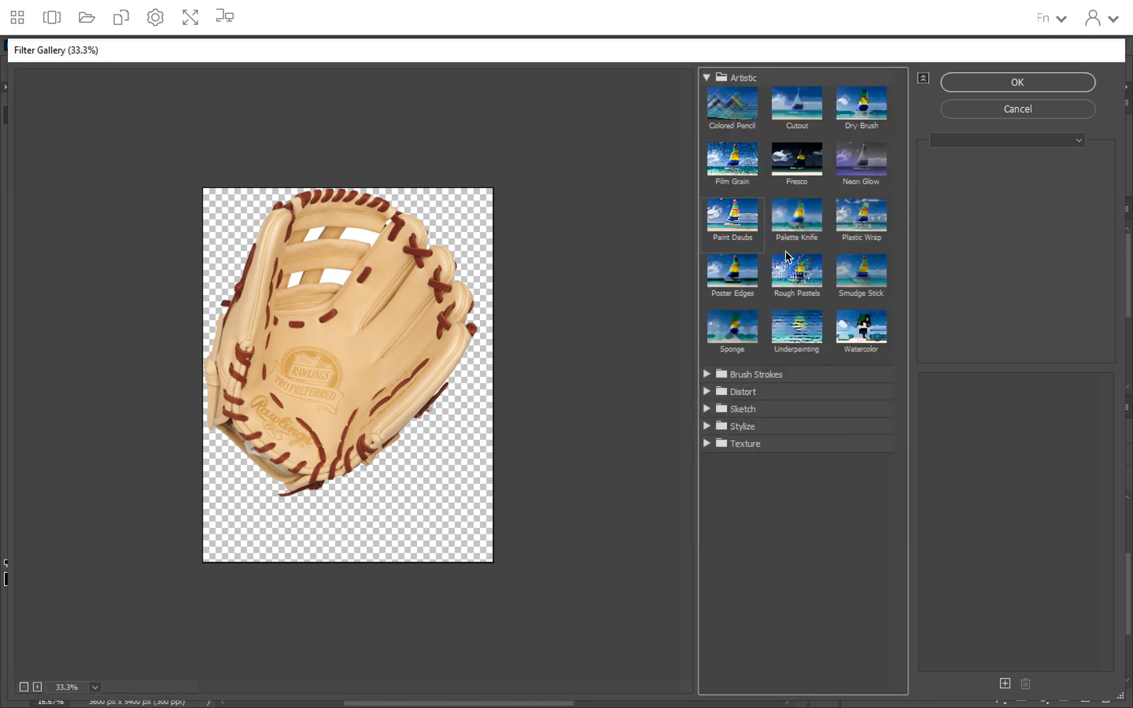
Step: Try the Watercolor, Smudge Stick, Plastic Wrap, Neon Glow, Palette Knife and Fresco filters on the glove
left_click(851, 331)
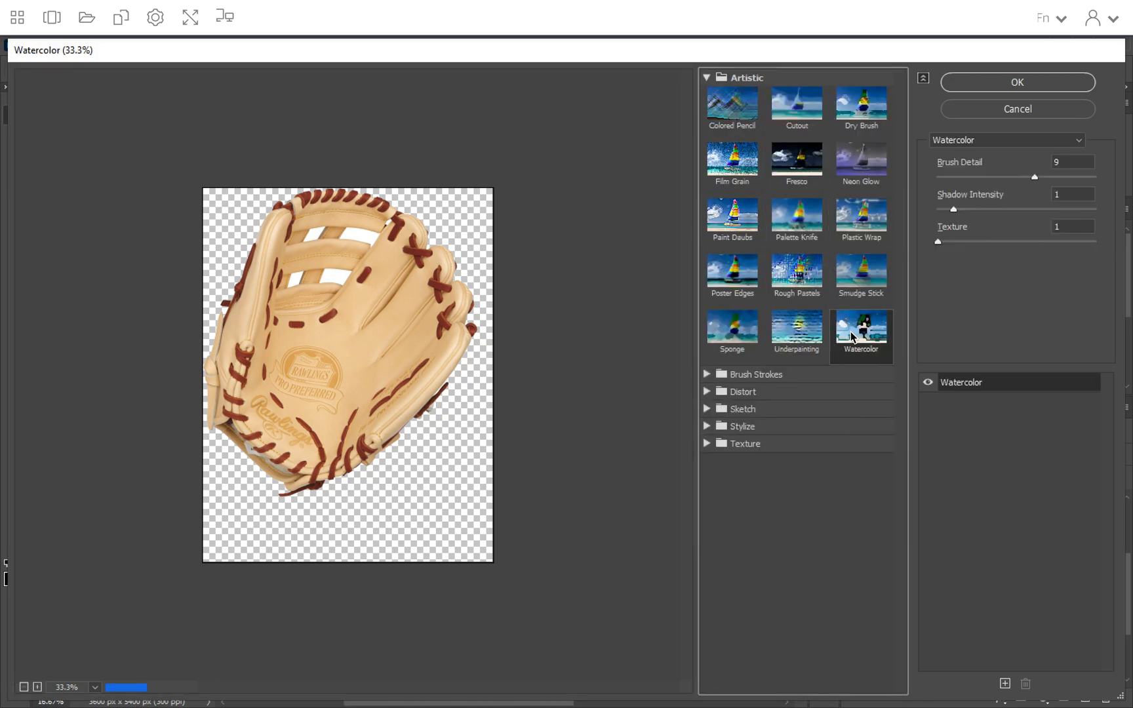
left_click(849, 289)
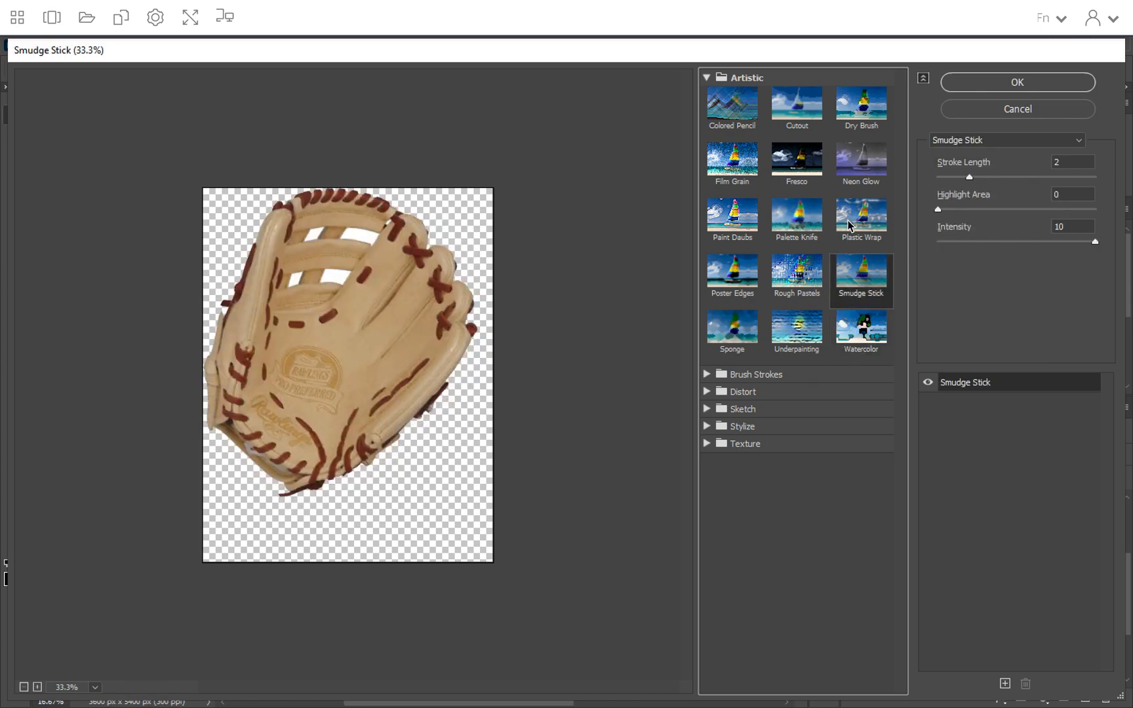
left_click(849, 221)
left_click(848, 164)
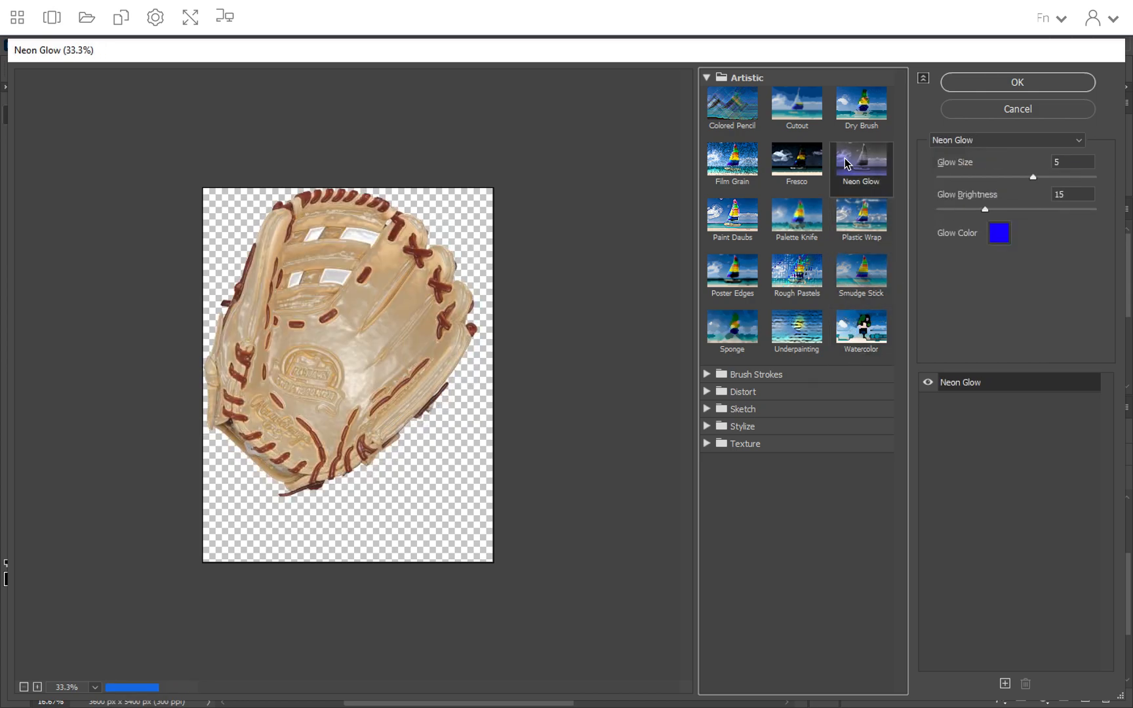
left_click(814, 187)
left_click(776, 226)
left_click(782, 174)
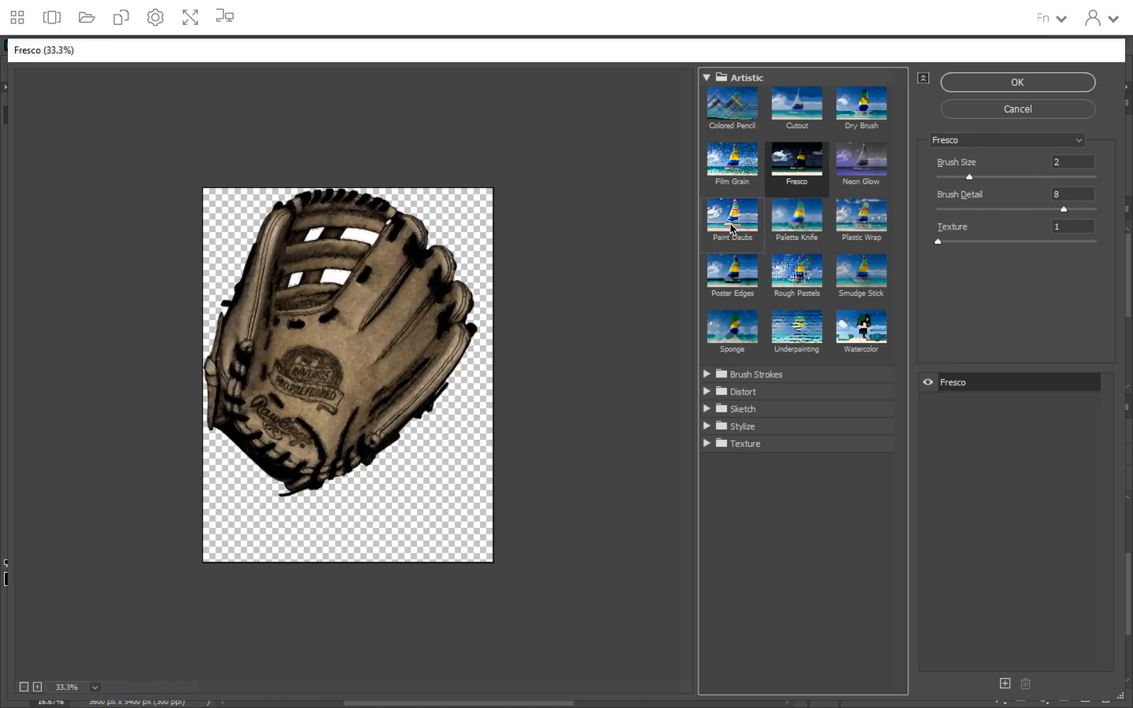
Step: Try the Cutout filter on the glove with the number of levels set to 5 and to 3
left_click(784, 119)
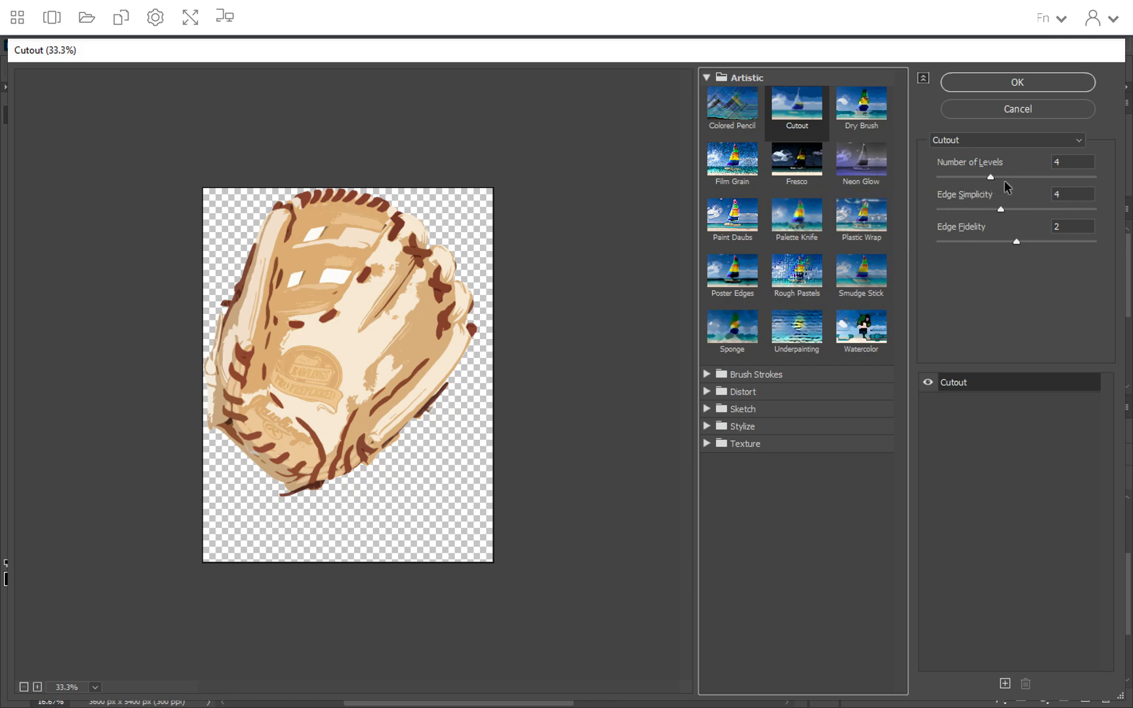
left_click_drag(991, 177, 1009, 177)
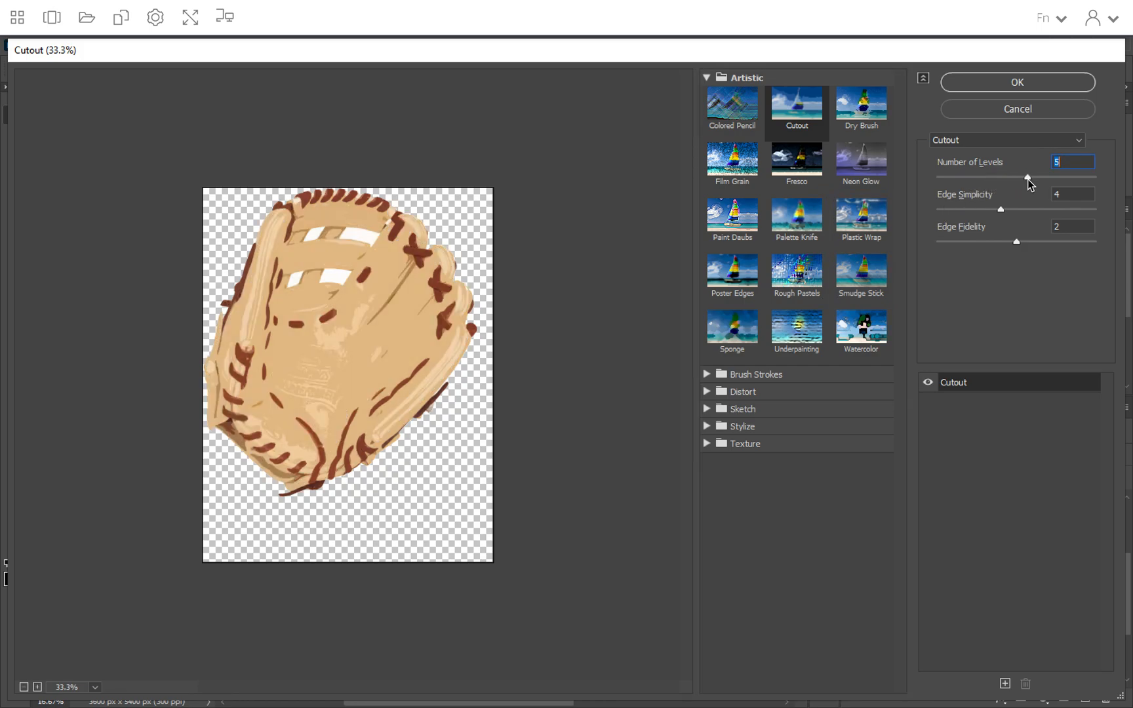
left_click(976, 178)
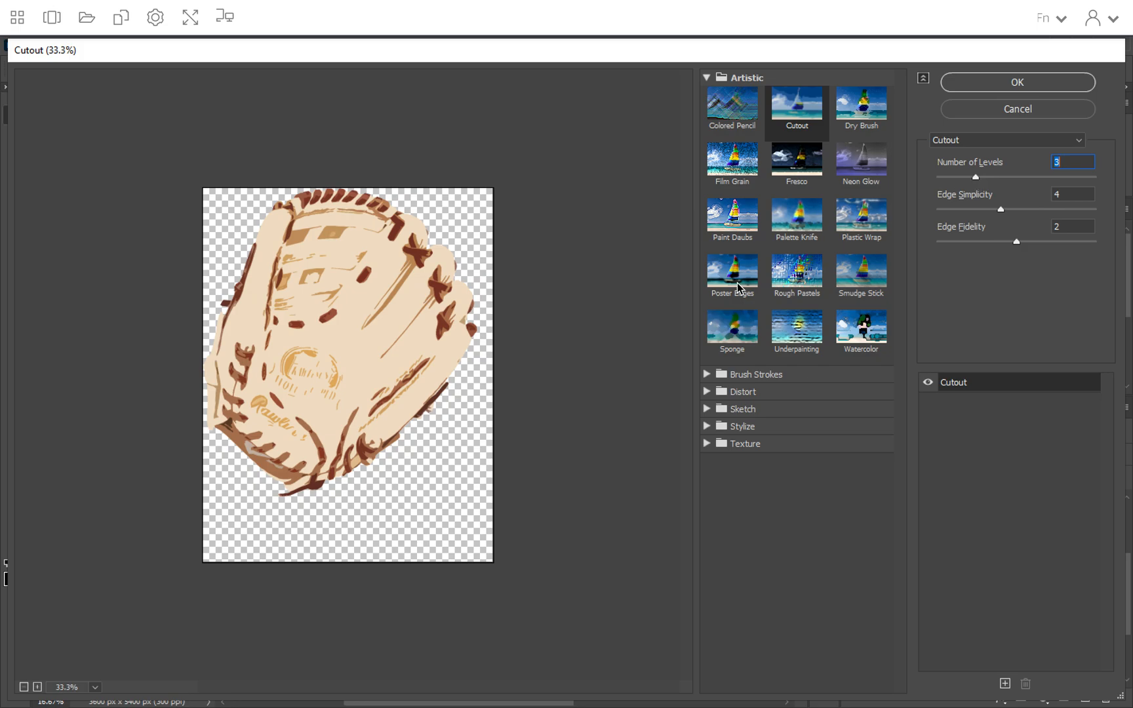
Step: Try the Film Grain filter and the Spatter, Crosshatch, Angled Strokes and Accented Edges brush stroke filters on the glove
left_click(746, 159)
left_click(708, 374)
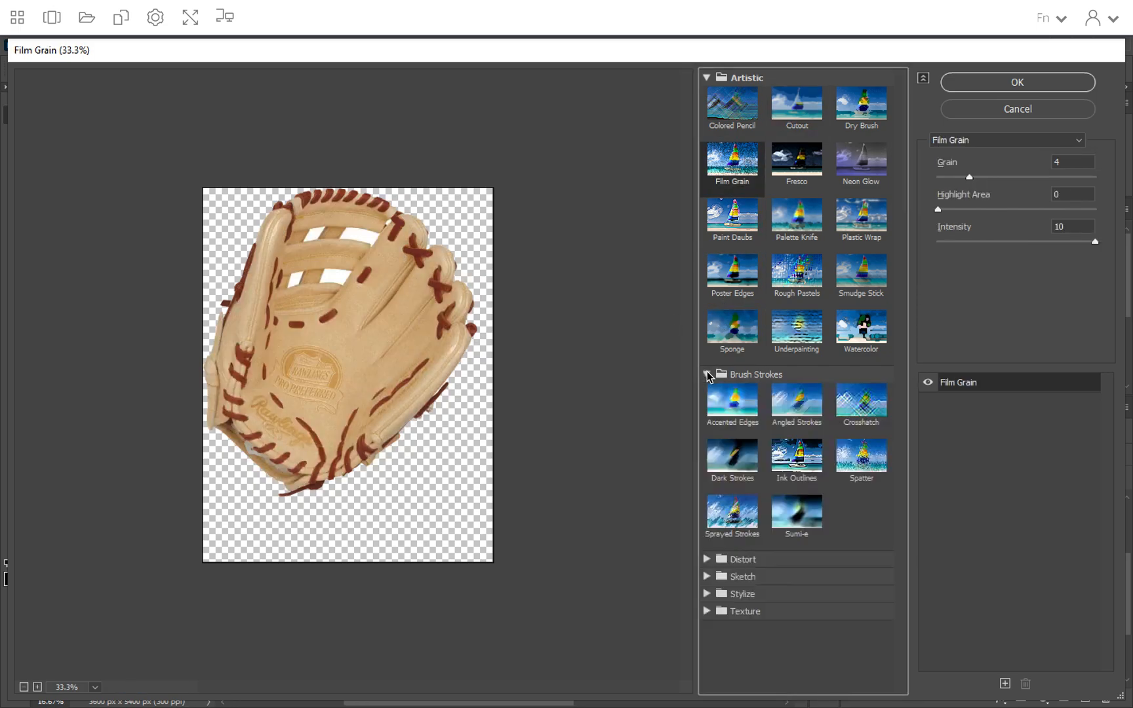
left_click(859, 460)
left_click(861, 404)
left_click(796, 403)
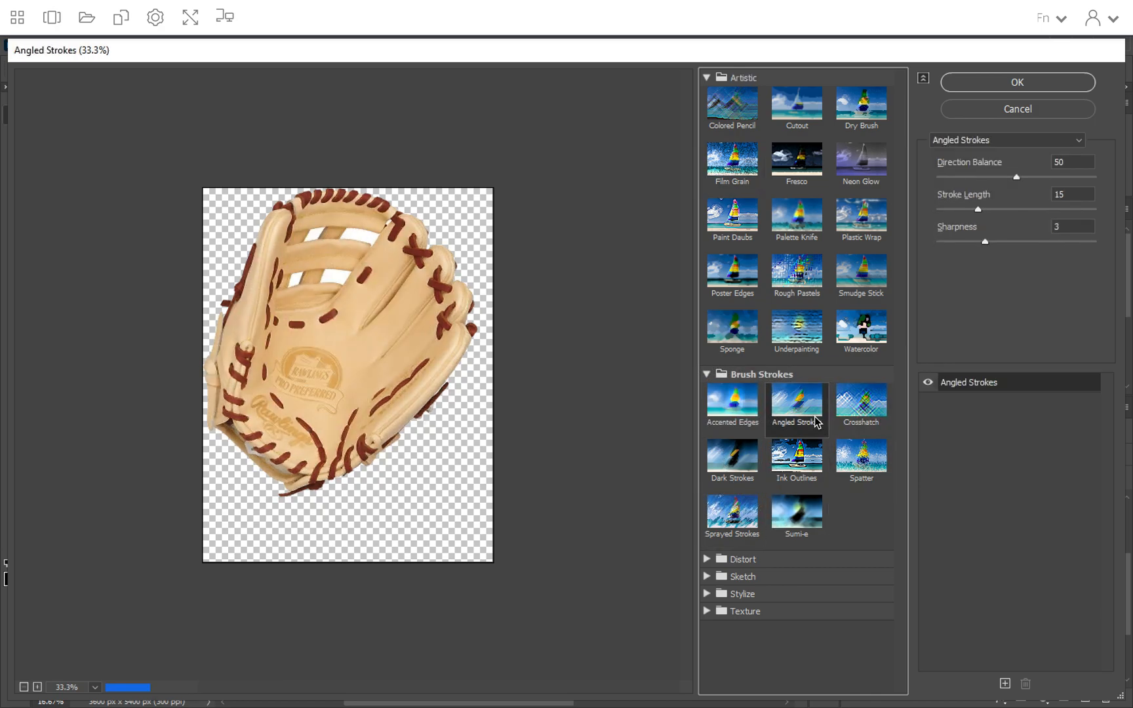
left_click(747, 407)
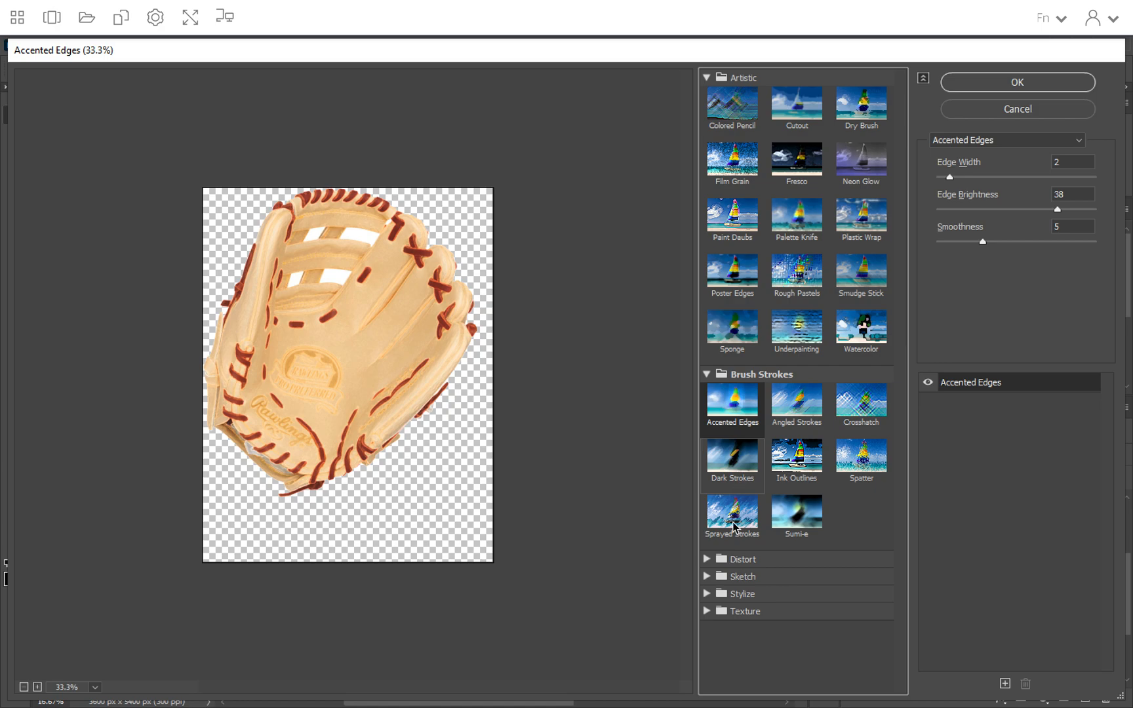
Step: Try the Glass distort filter on the glove in the Filter Gallery
left_click(708, 559)
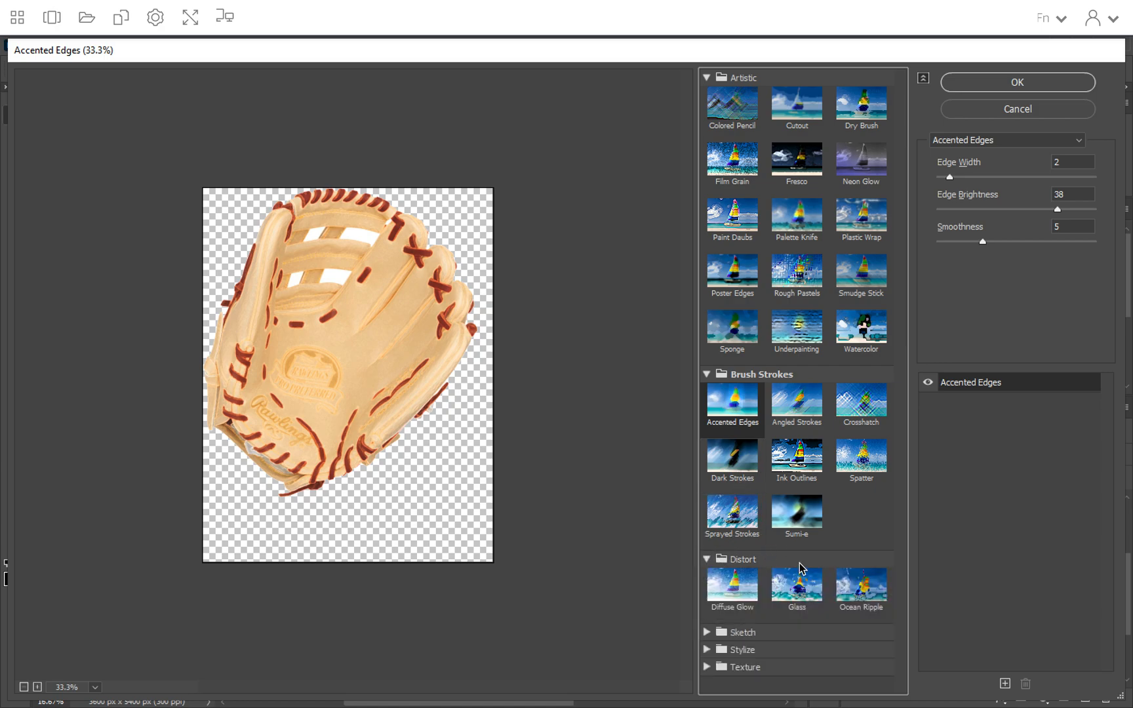
left_click(797, 583)
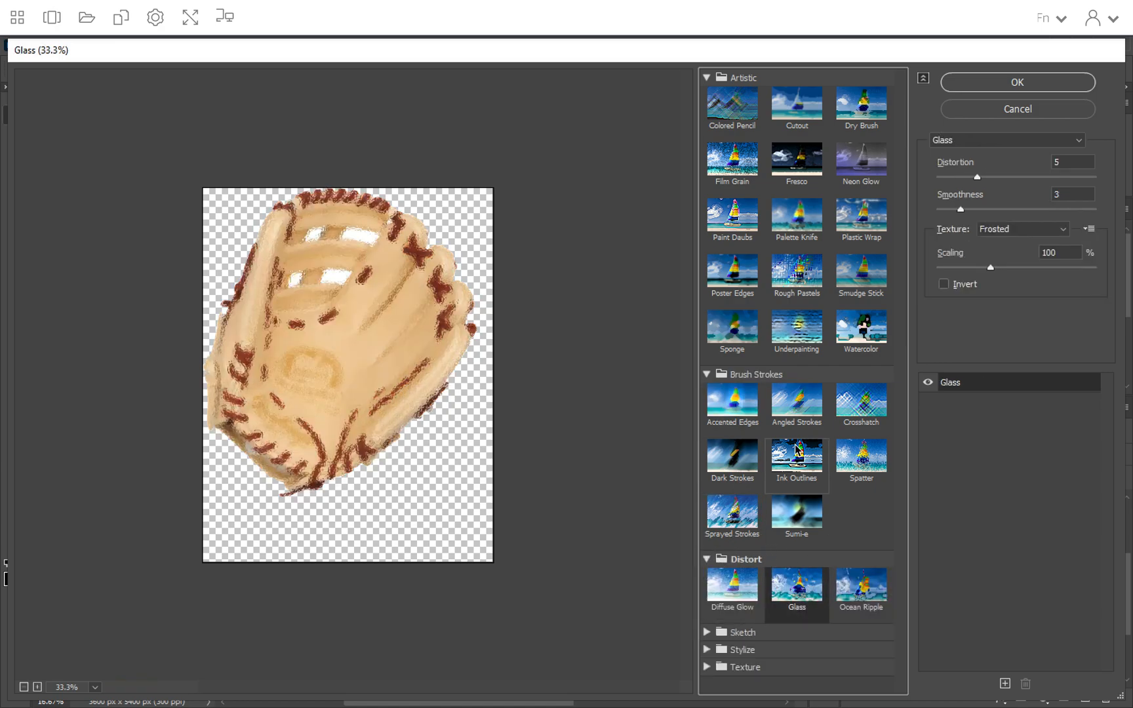
left_click(712, 557)
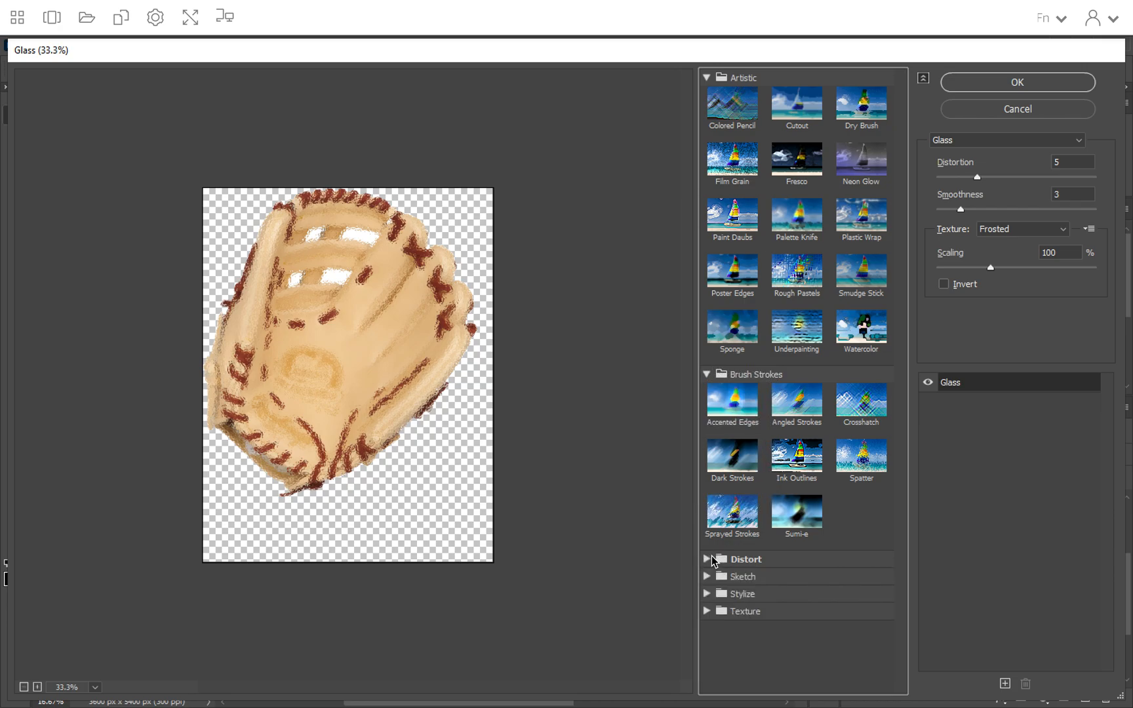
Step: Try the Graphic Pen sketch filter on the glove with a light/dark balance of 75, plus Halftone Pattern and Charcoal
left_click(707, 581)
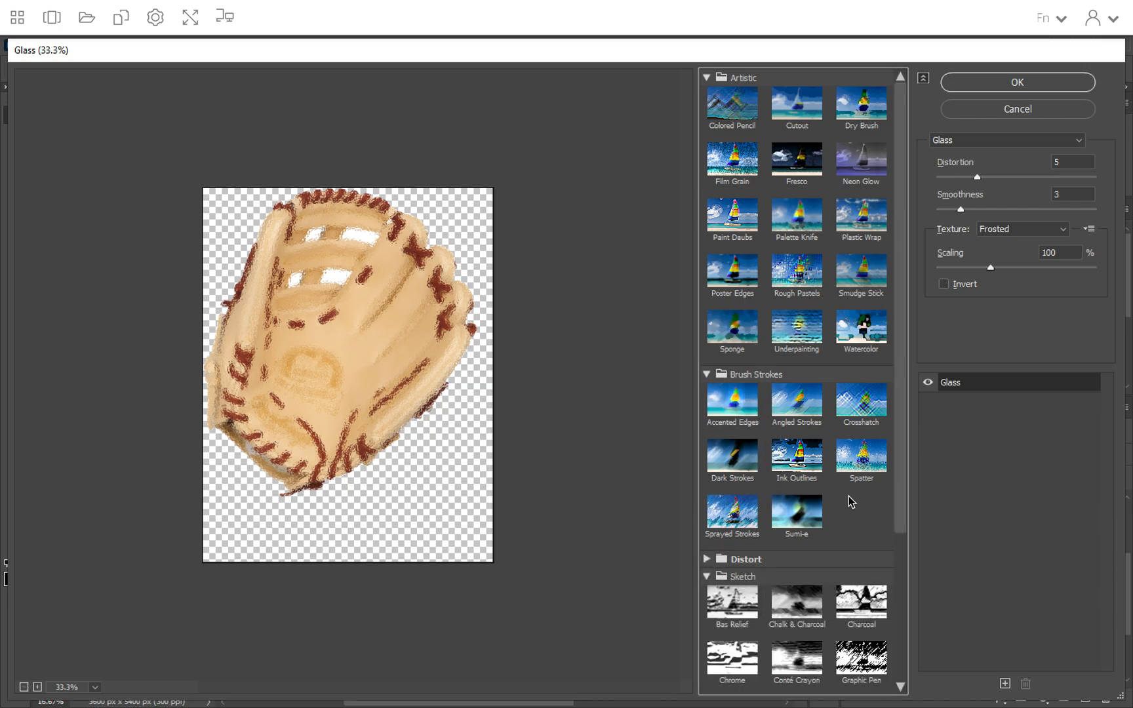
left_click_drag(904, 501, 907, 597)
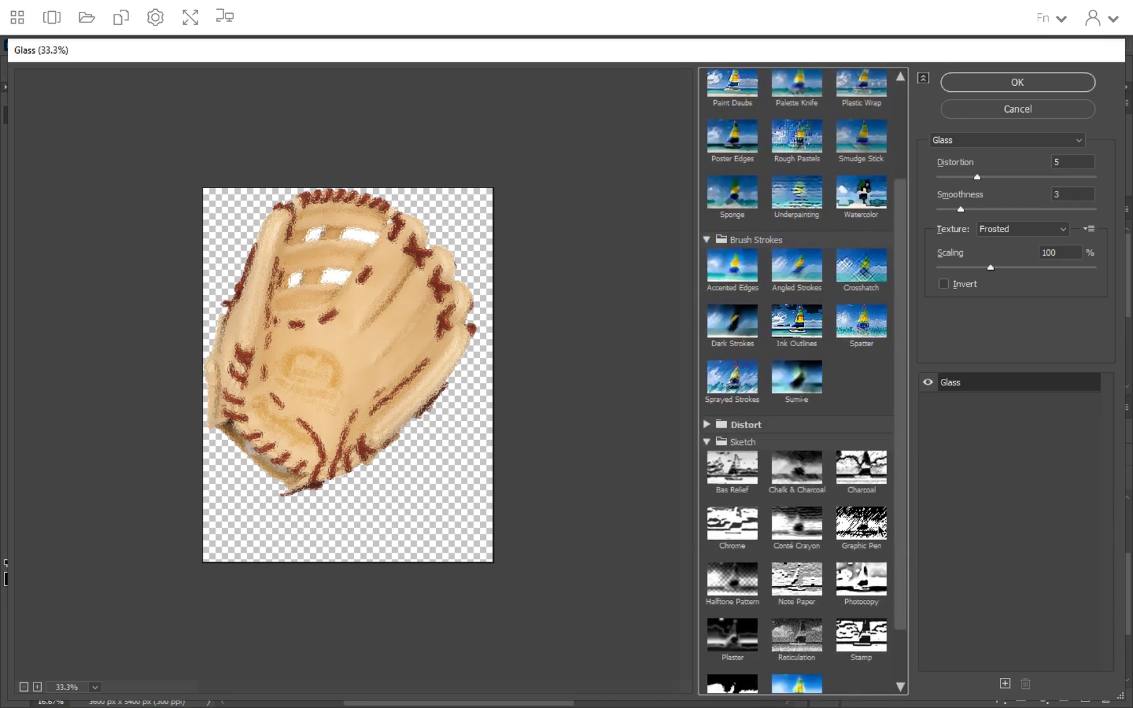
left_click(877, 526)
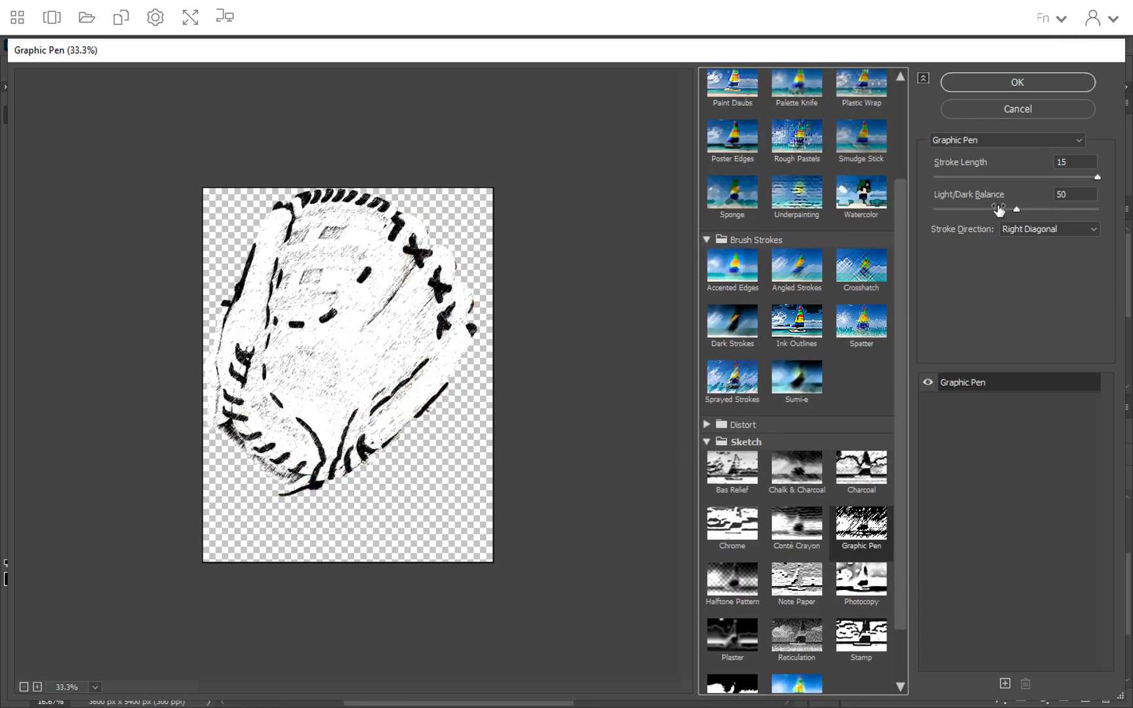
left_click_drag(1016, 209, 1057, 209)
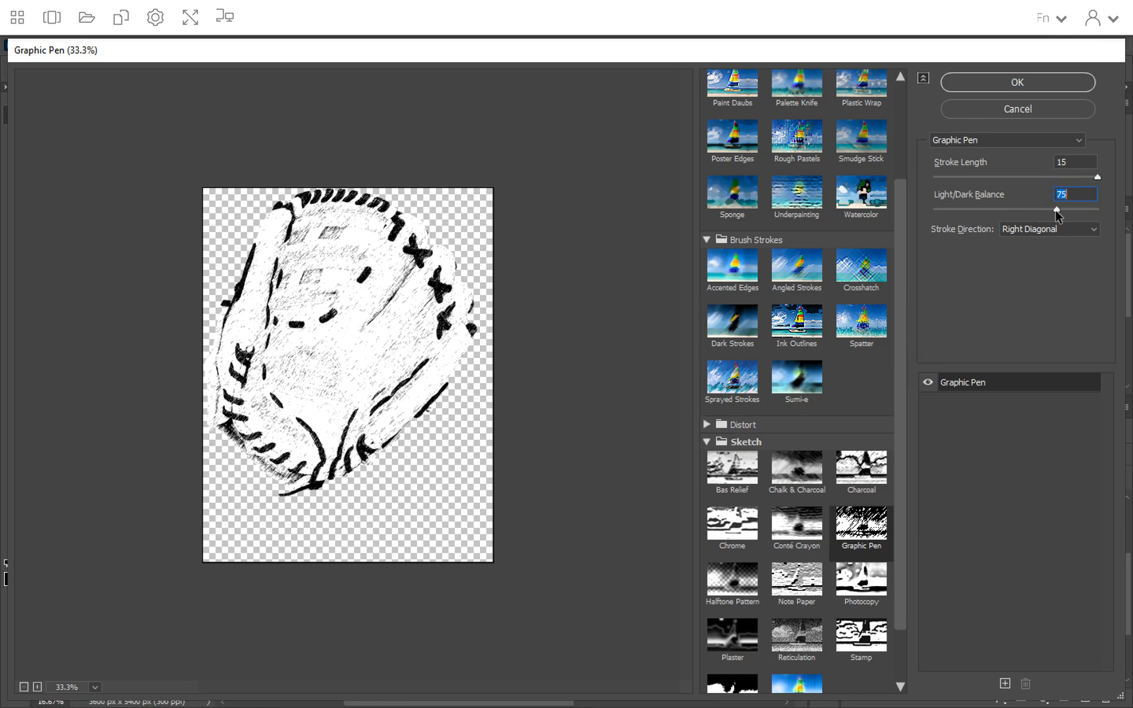
left_click(726, 599)
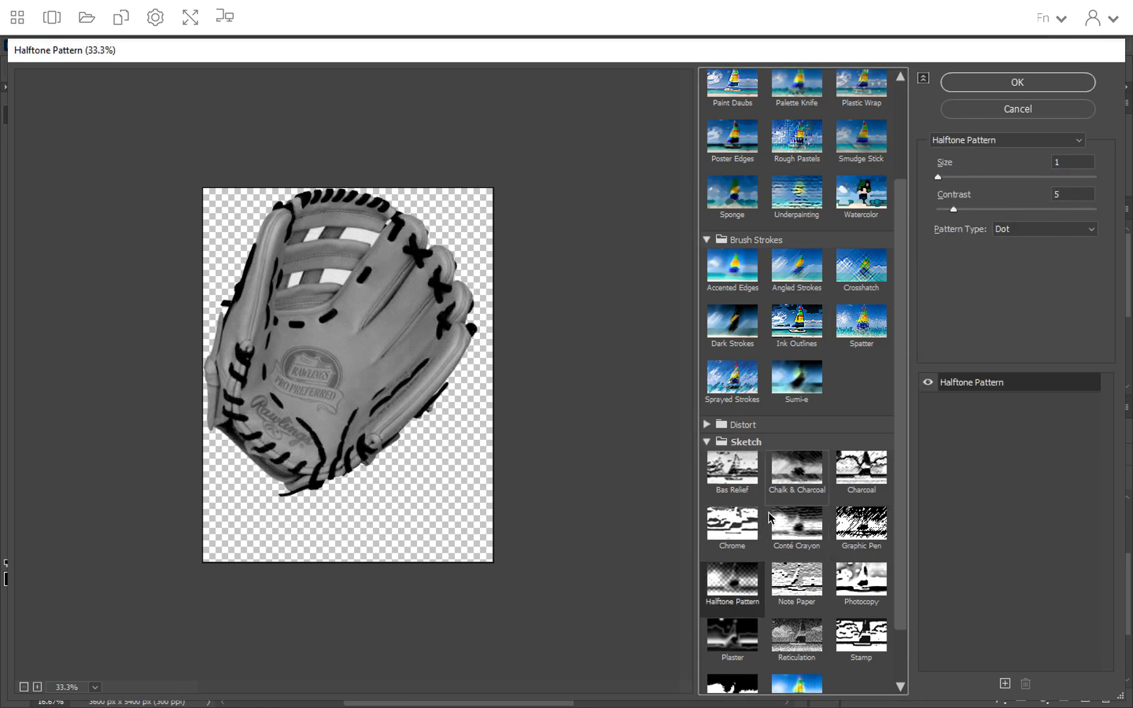
left_click(859, 464)
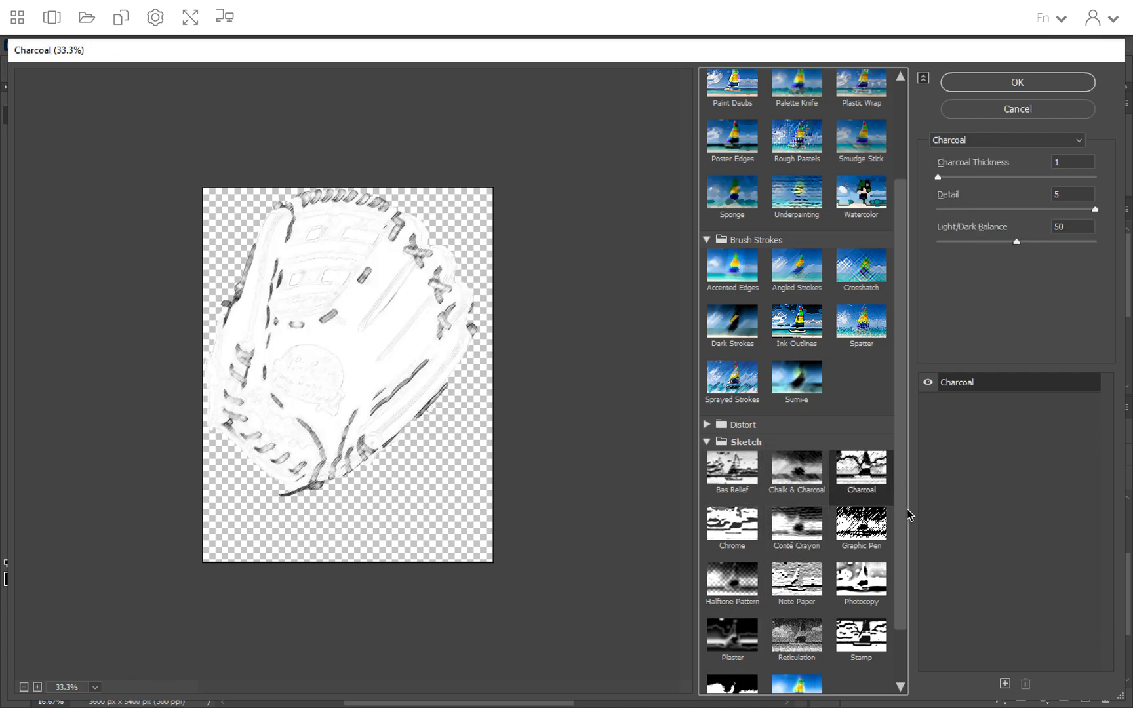
Step: Try the Stained Glass, Mosaic Tiles and Grain texture filters on the glove
scroll(905, 564, "down", 2)
left_click(711, 685)
scroll(761, 600, "down", 3)
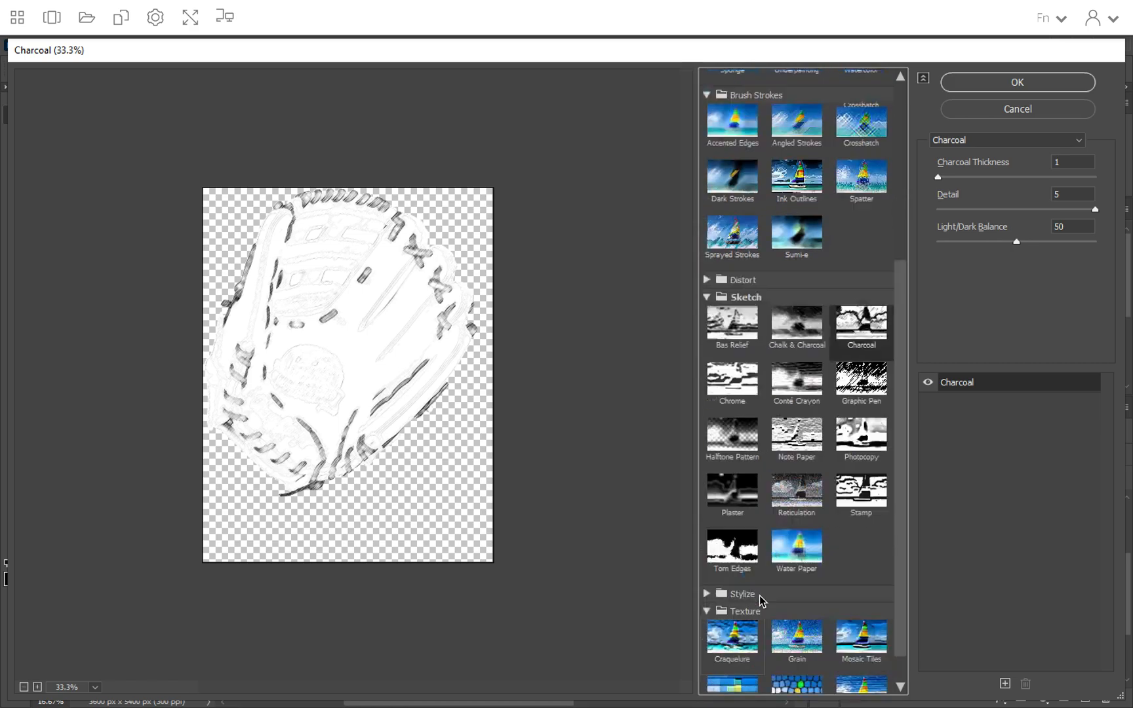
left_click(804, 666)
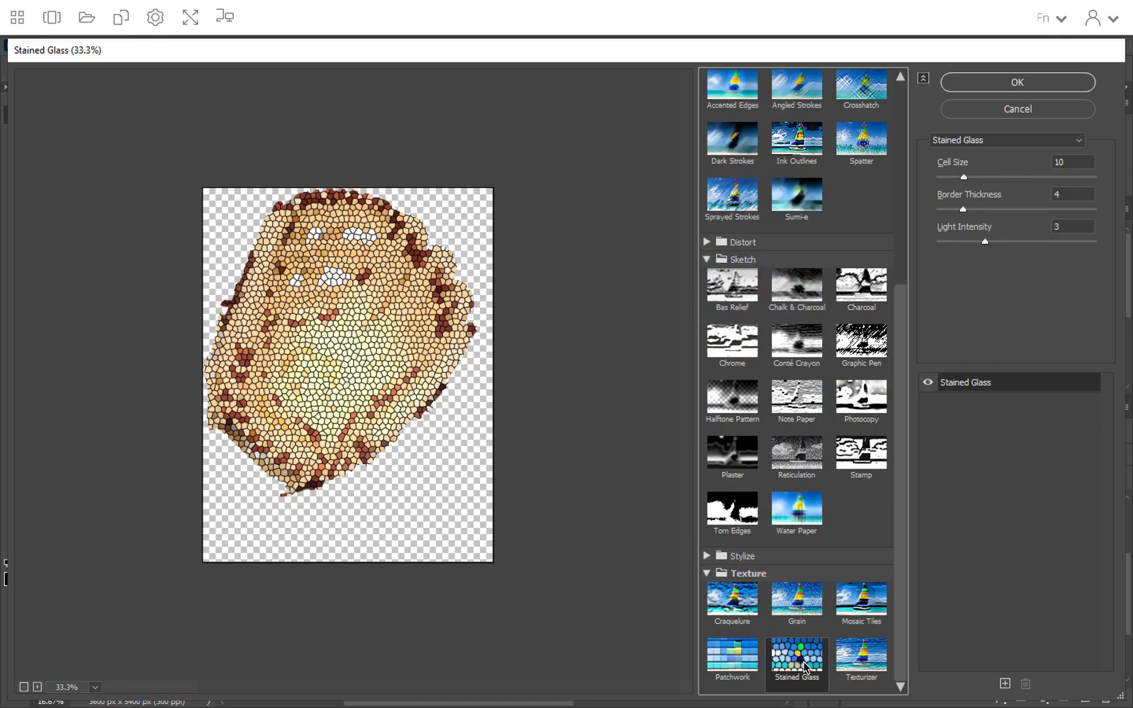
left_click(844, 610)
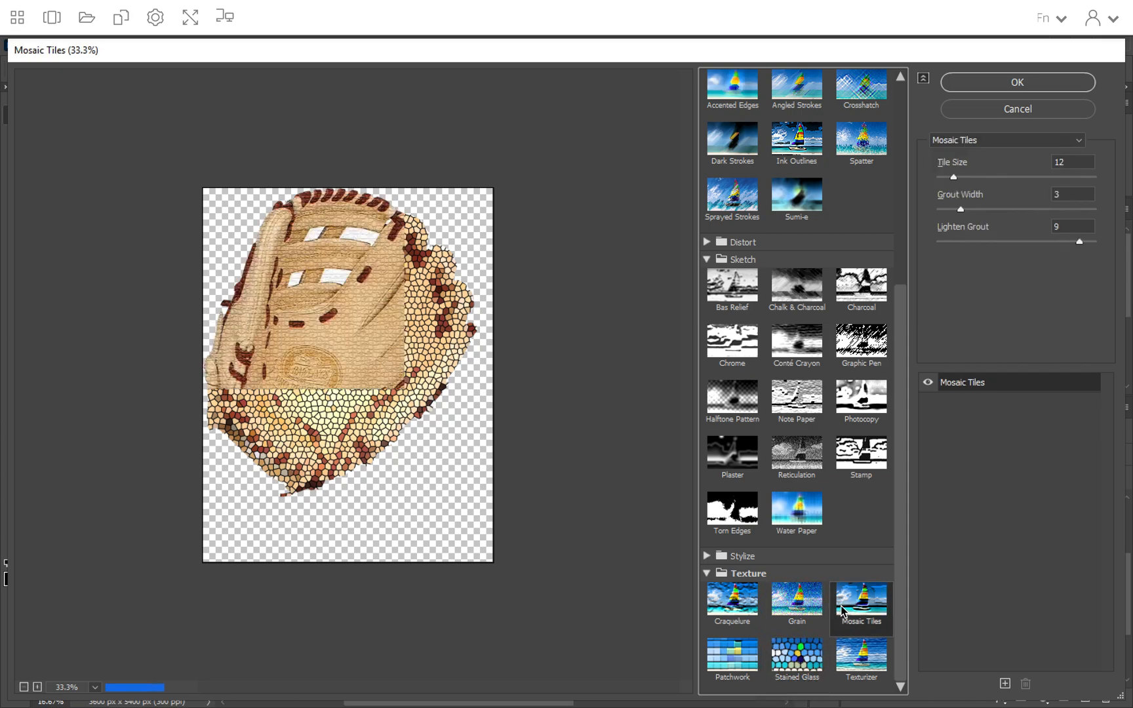
left_click(800, 604)
Step: Apply the Craquelure texture filter to the glove with crack spacing 15, crack depth 6 and crack brightness 9
left_click(732, 603)
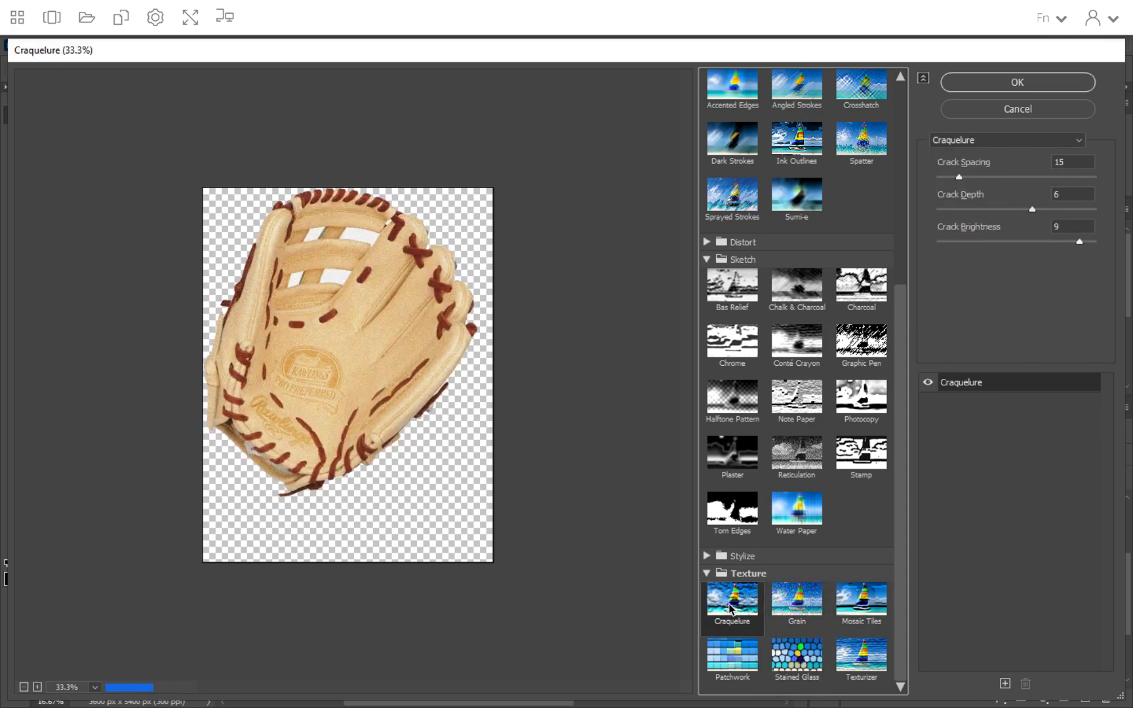
left_click(717, 559)
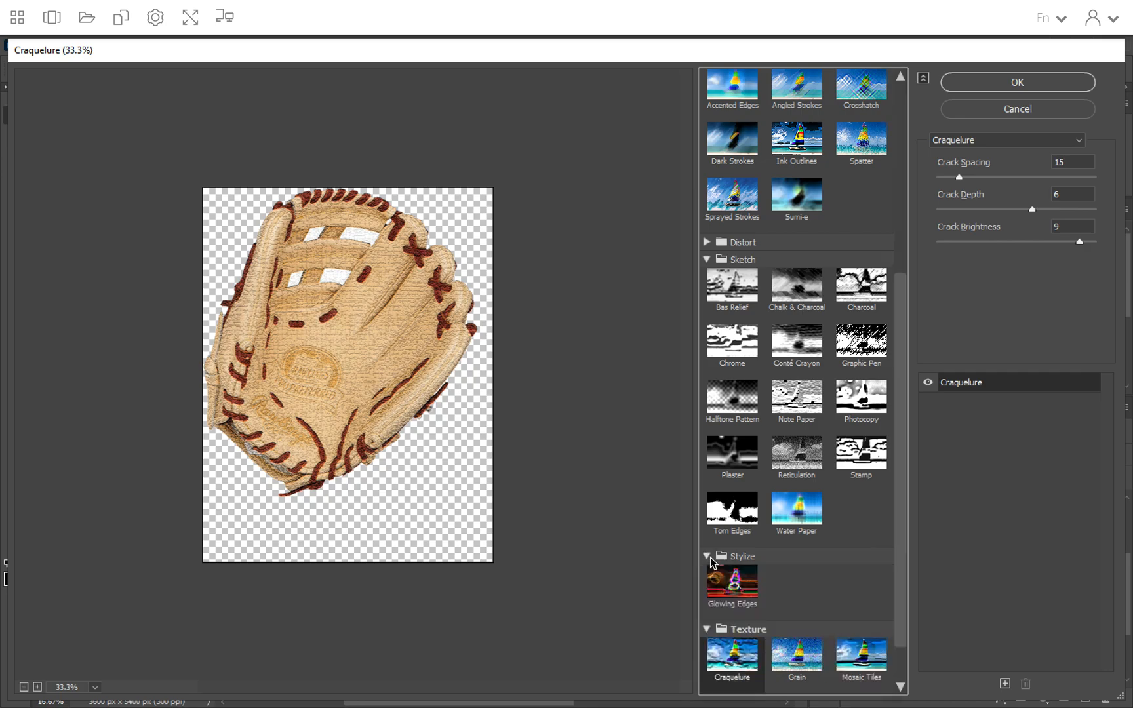
left_click(706, 557)
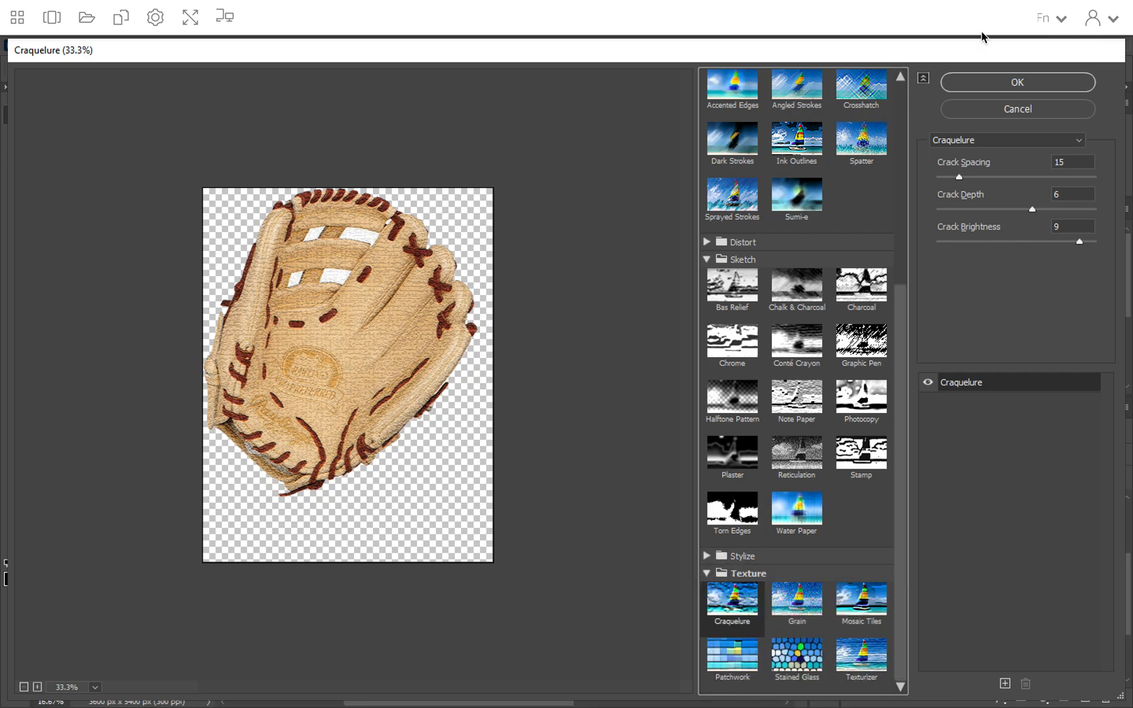
left_click(960, 84)
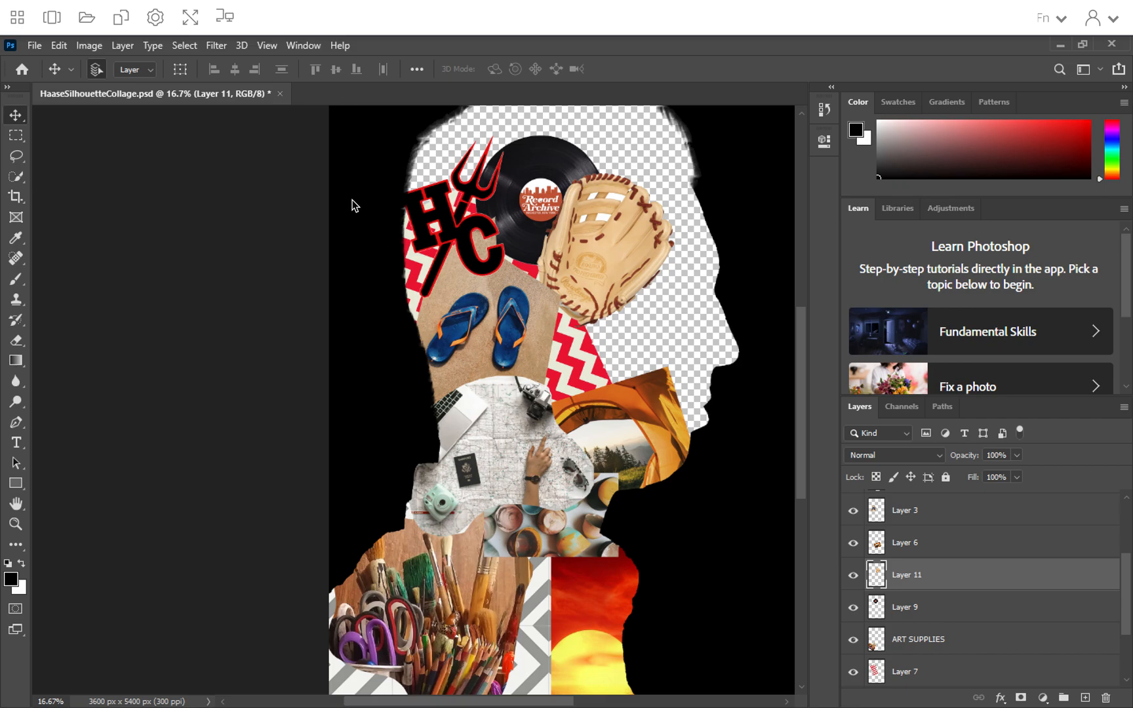
Step: Open the Selective Color adjustment for the glove layer and cancel it without changing any colors
left_click(18, 18)
left_click(304, 218)
left_click(84, 45)
mouse_move(97, 92)
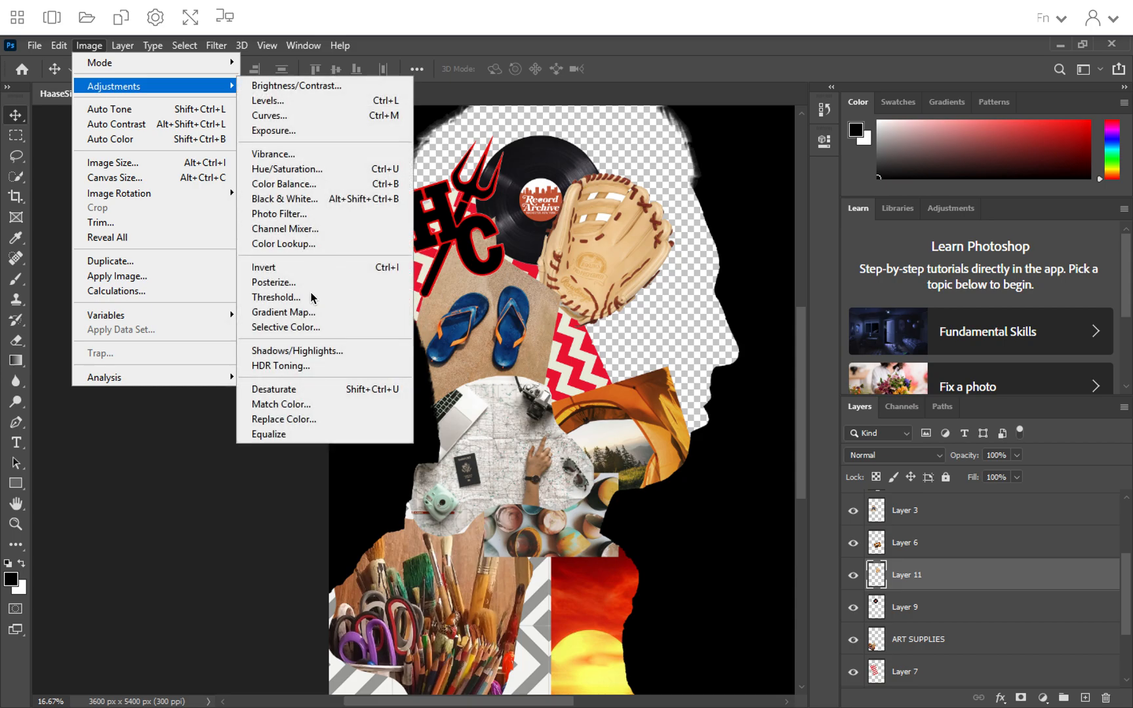
left_click(300, 327)
left_click_drag(601, 156, 303, 183)
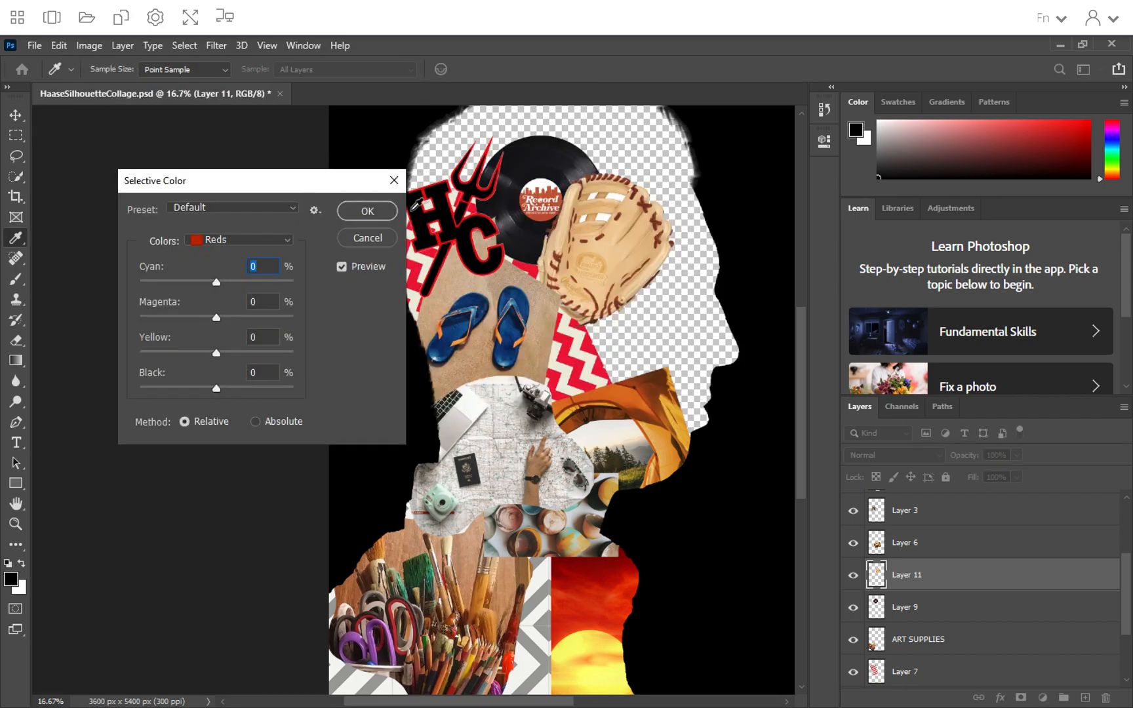
left_click(379, 240)
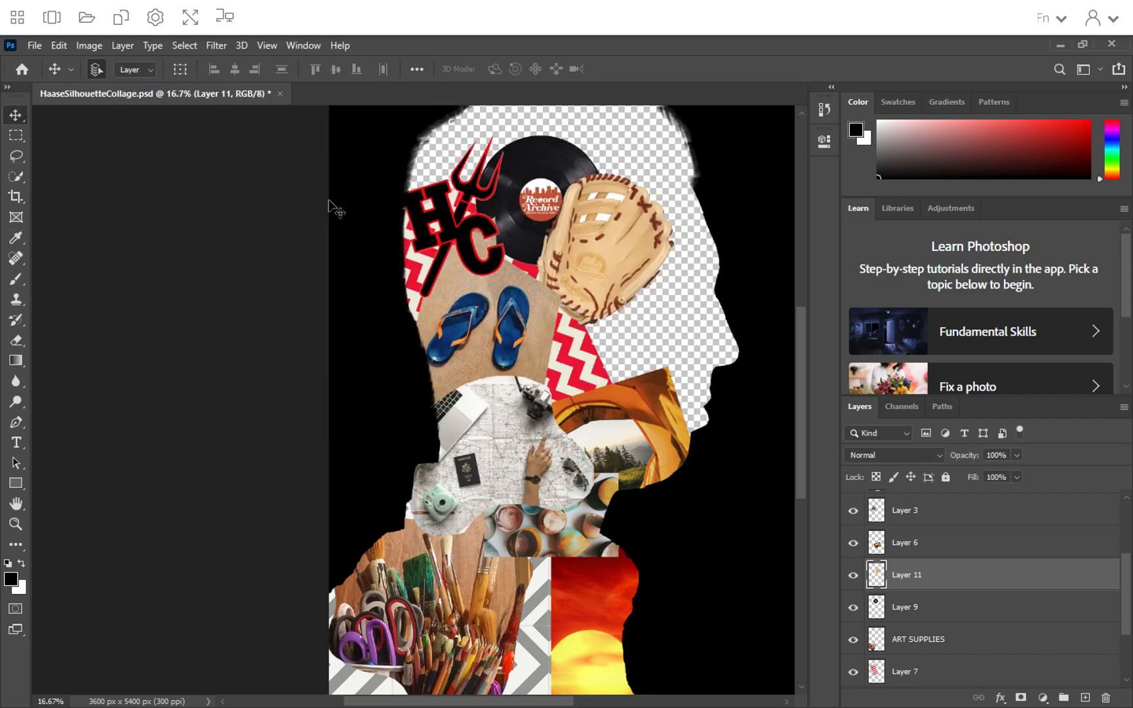
left_click(90, 45)
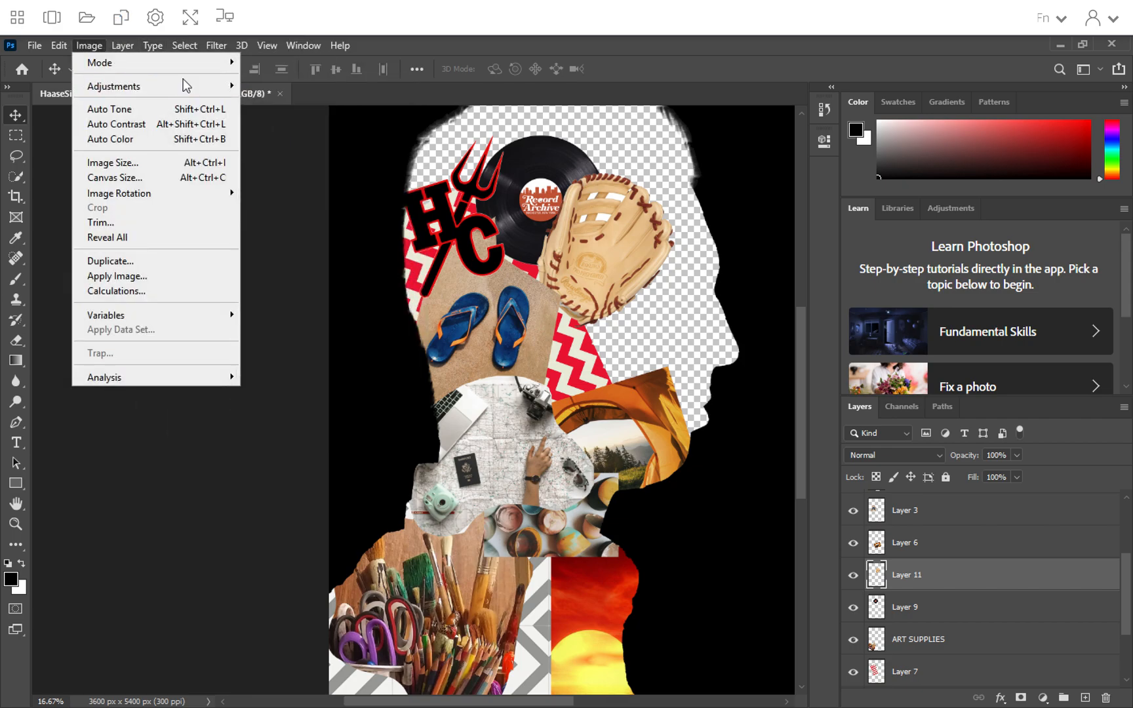
mouse_move(183, 80)
mouse_move(109, 88)
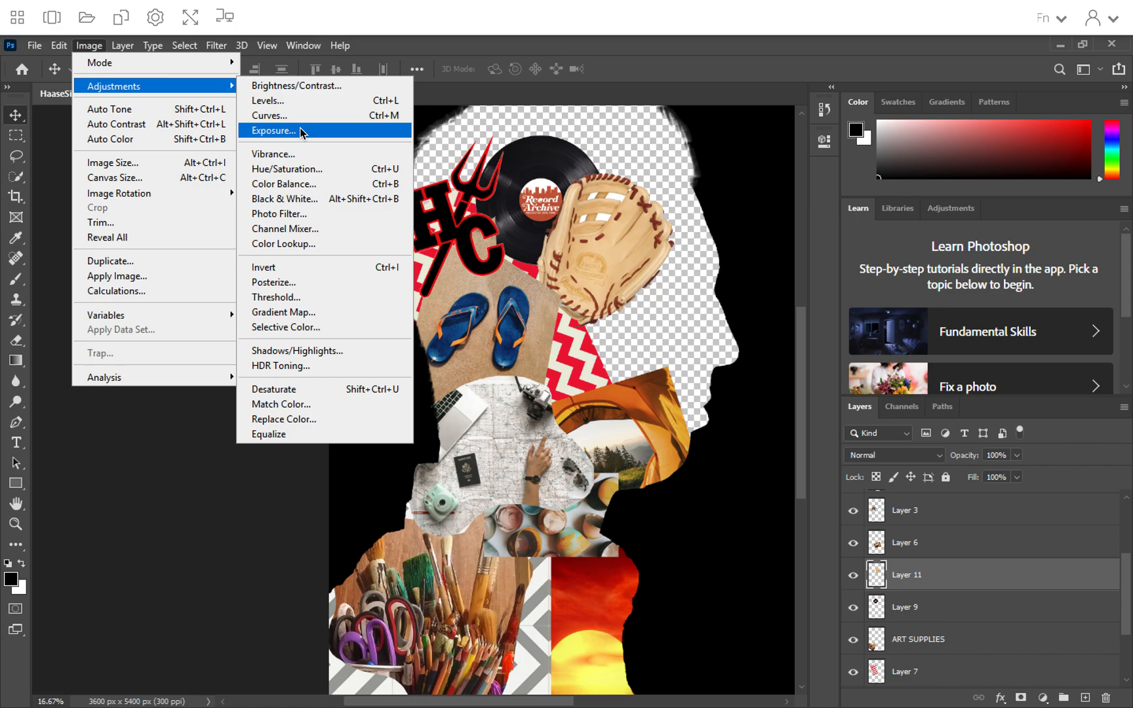
mouse_move(710, 5)
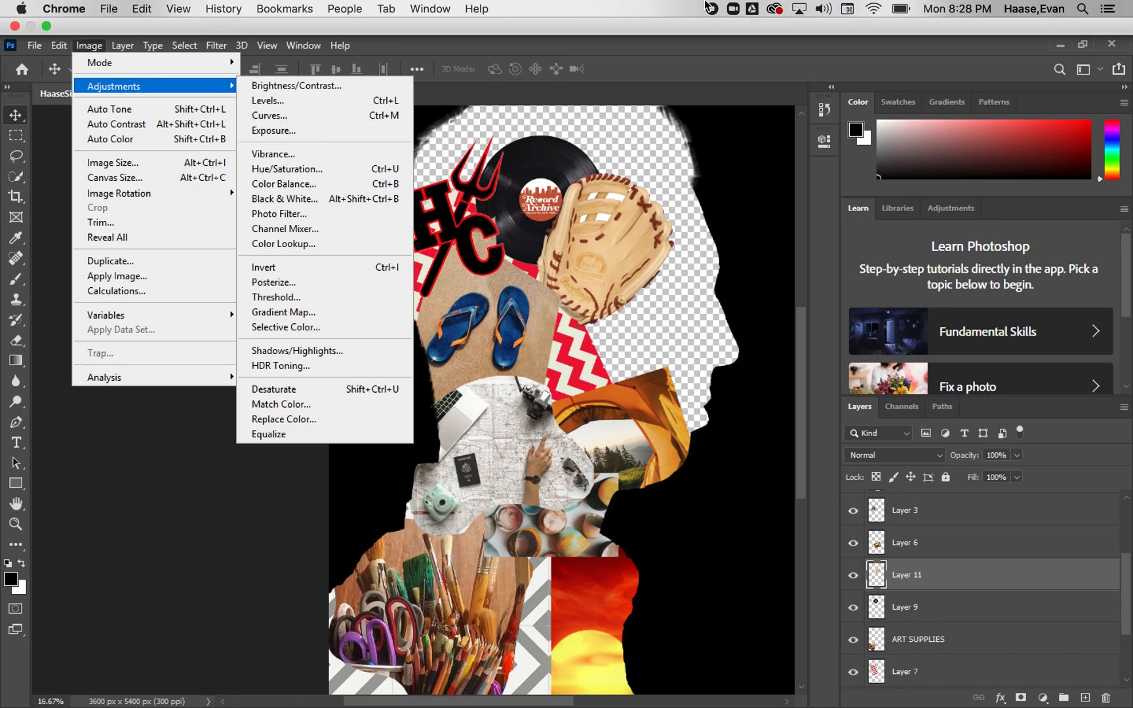